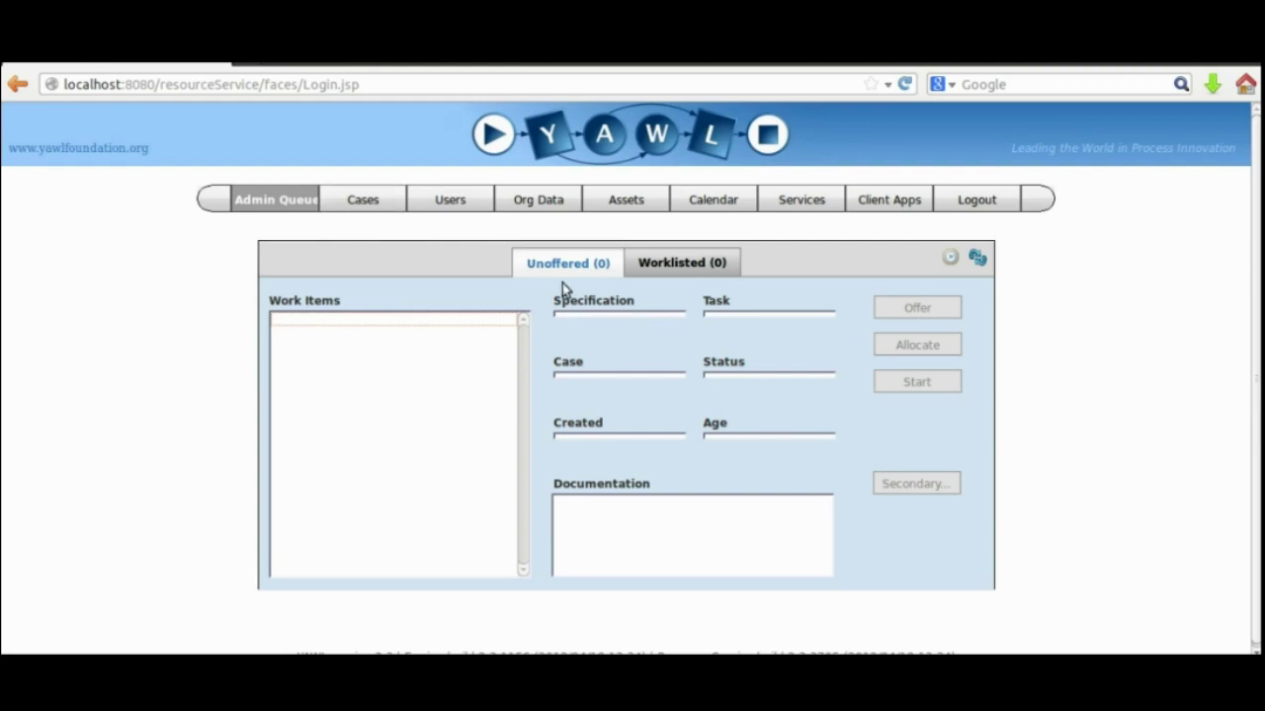
Go to the Cases page listing the loaded VideoTutorial specification.
{"action": "left_click", "coordinate": [362, 199]}
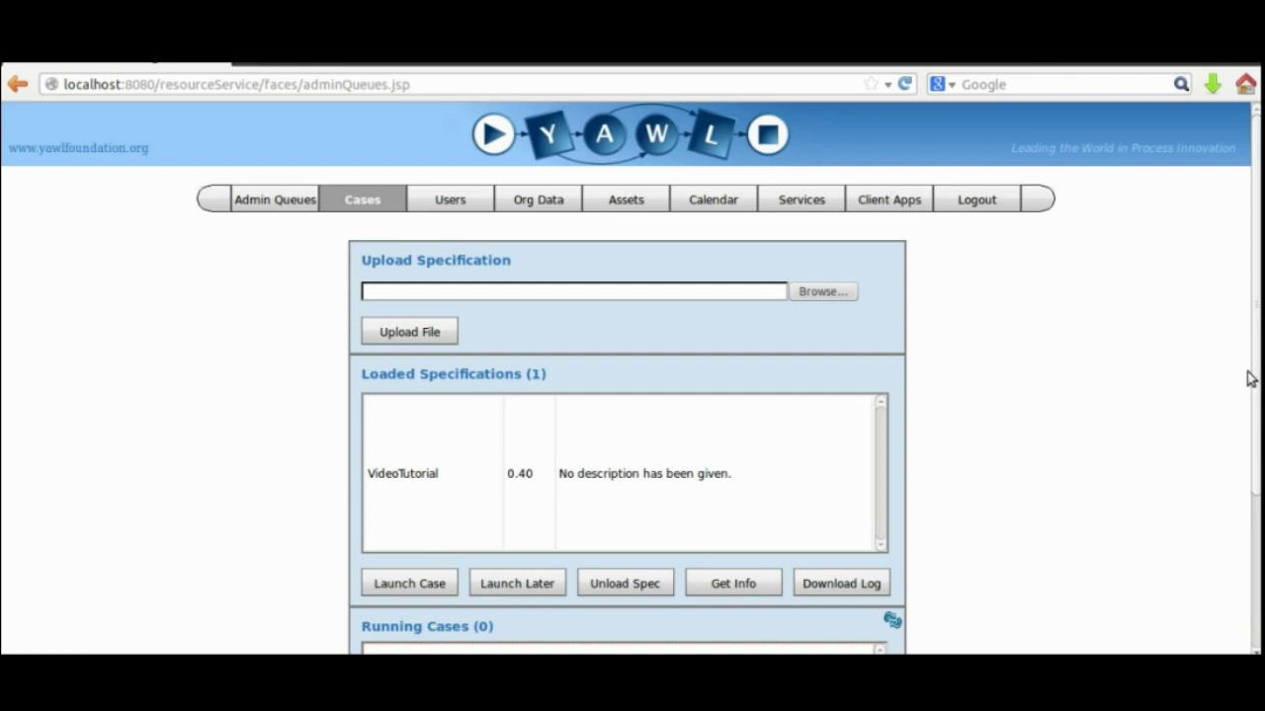
Launch VideoTutorial case 29 and check its Register Inquiry item under Admin Queues > Worklisted.
{"action": "scroll", "coordinate": [1251, 376], "scroll_direction": "down", "scroll_amount": 2}
{"action": "scroll", "coordinate": [1251, 375], "scroll_direction": "down", "scroll_amount": 1}
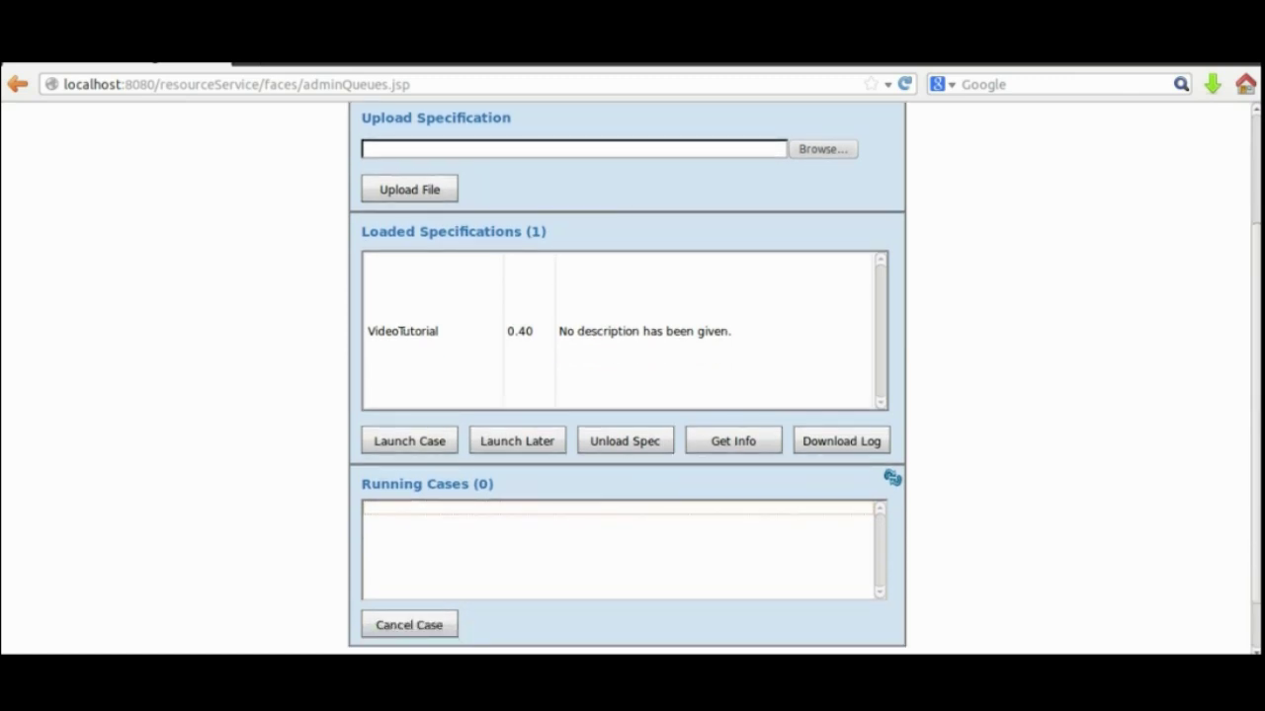
{"action": "left_click", "coordinate": [546, 331]}
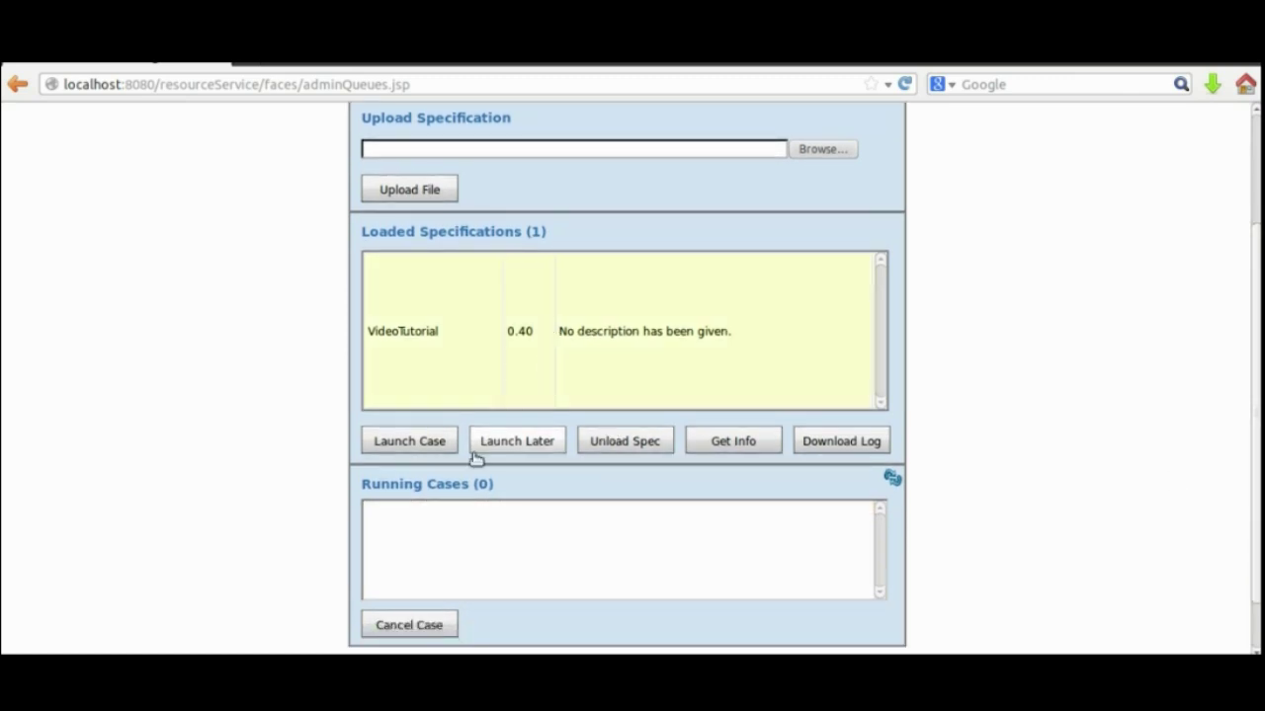
{"action": "left_click", "coordinate": [417, 447]}
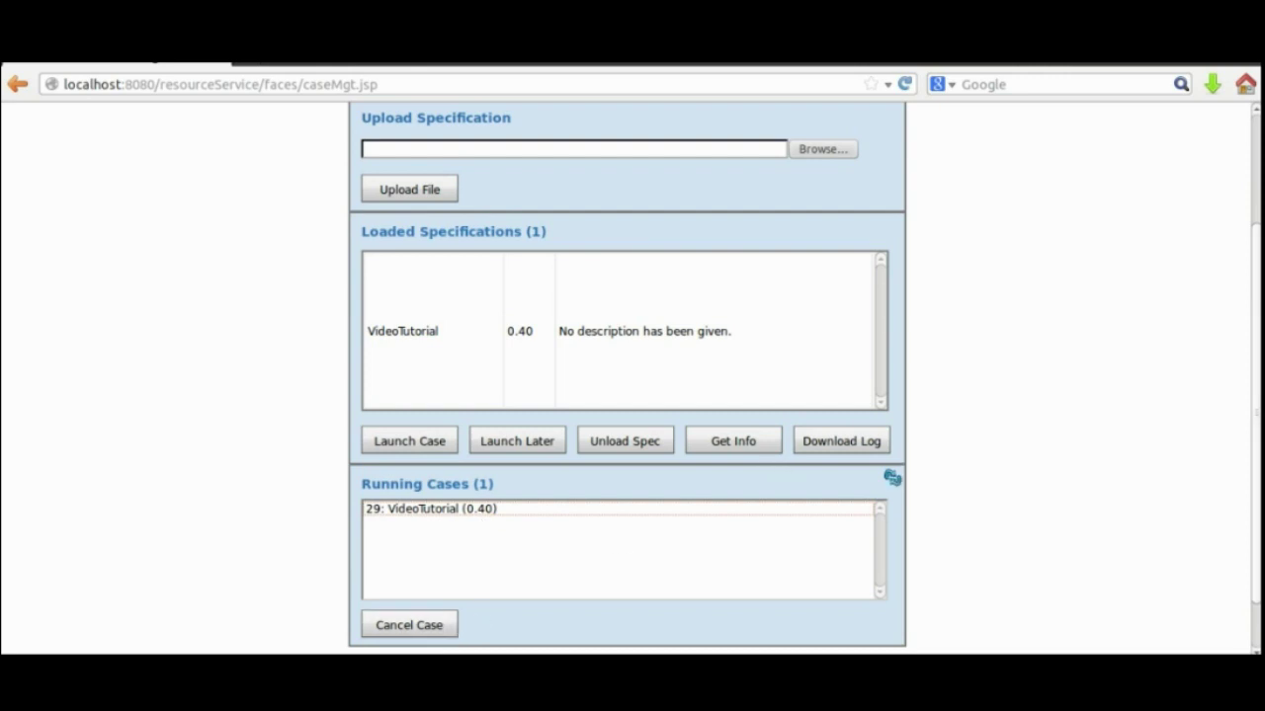
{"action": "scroll", "coordinate": [247, 223], "scroll_direction": "up", "scroll_amount": 3}
{"action": "left_click", "coordinate": [267, 204]}
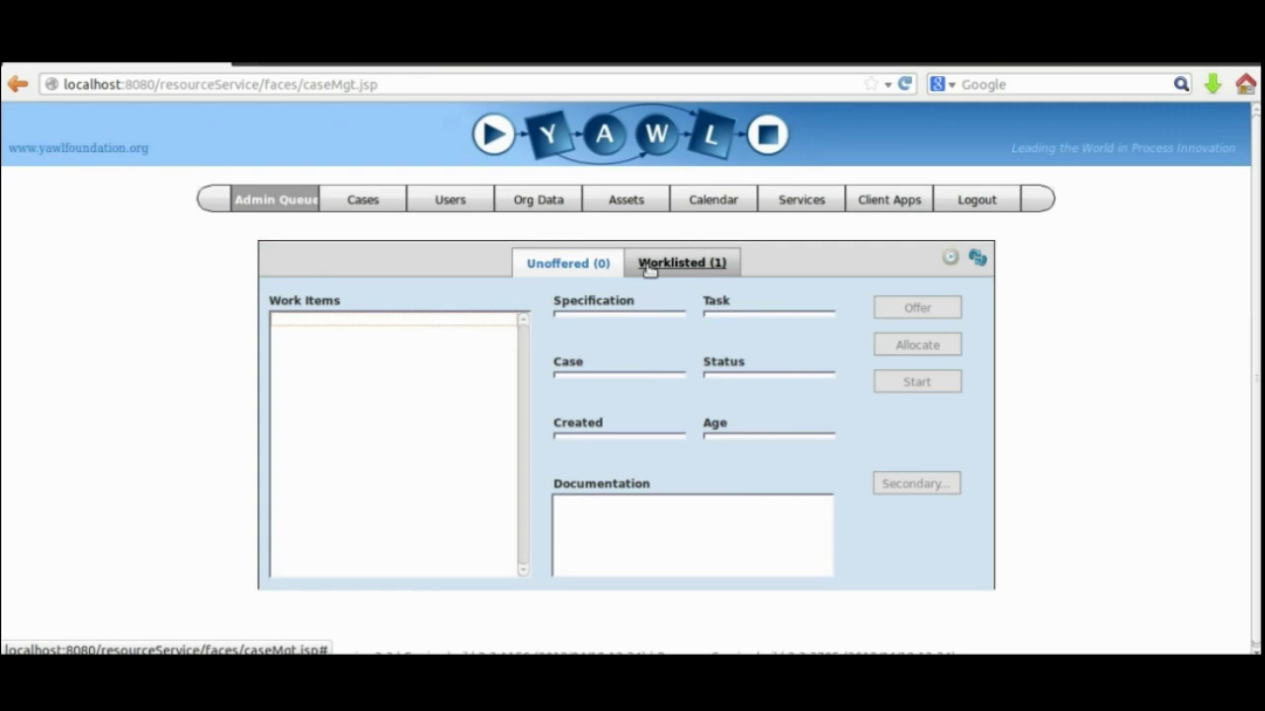
{"action": "left_click", "coordinate": [649, 265]}
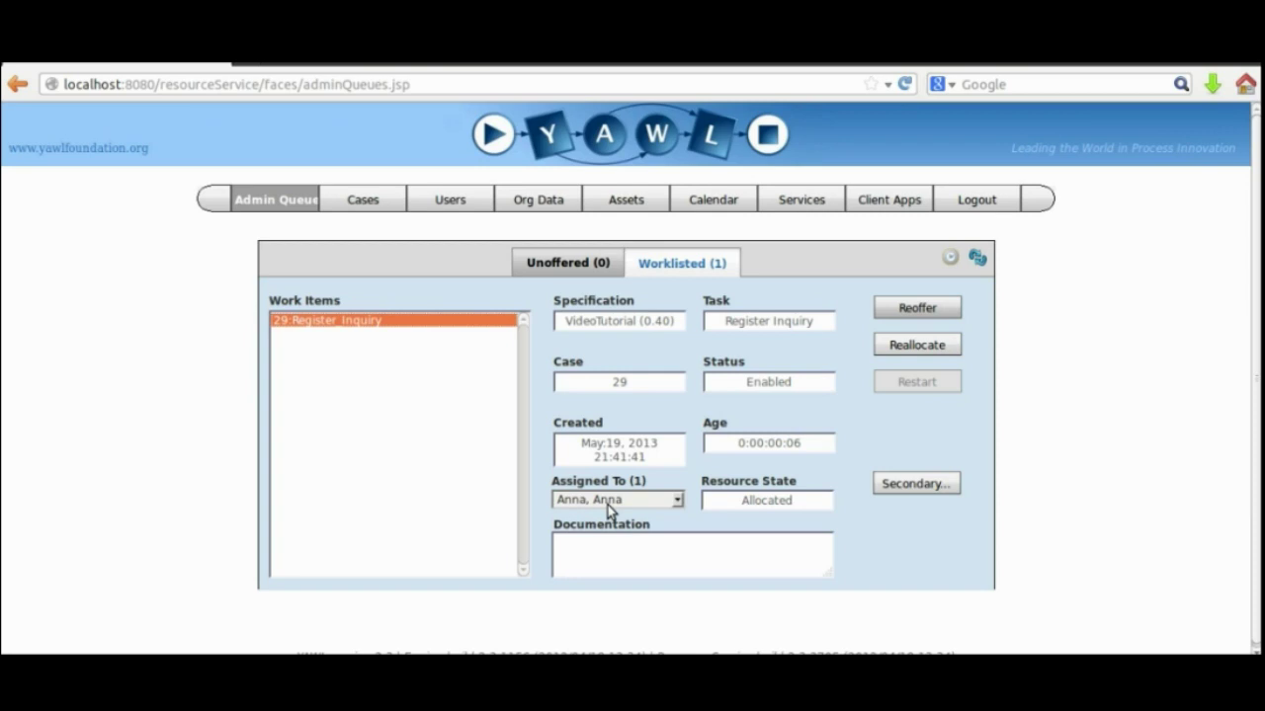
Launch case 30, confirm both Register Inquiry items are worklisted, then log out.
{"action": "left_click", "coordinate": [353, 206]}
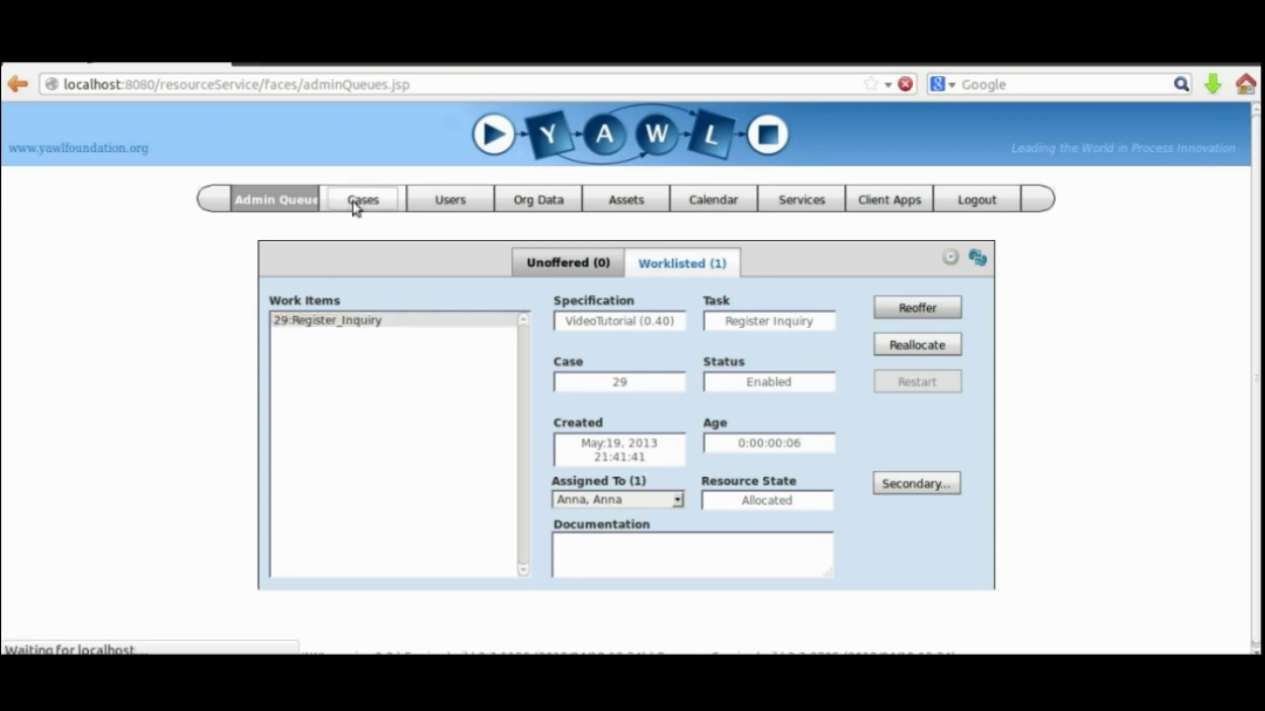
{"action": "left_click", "coordinate": [427, 582]}
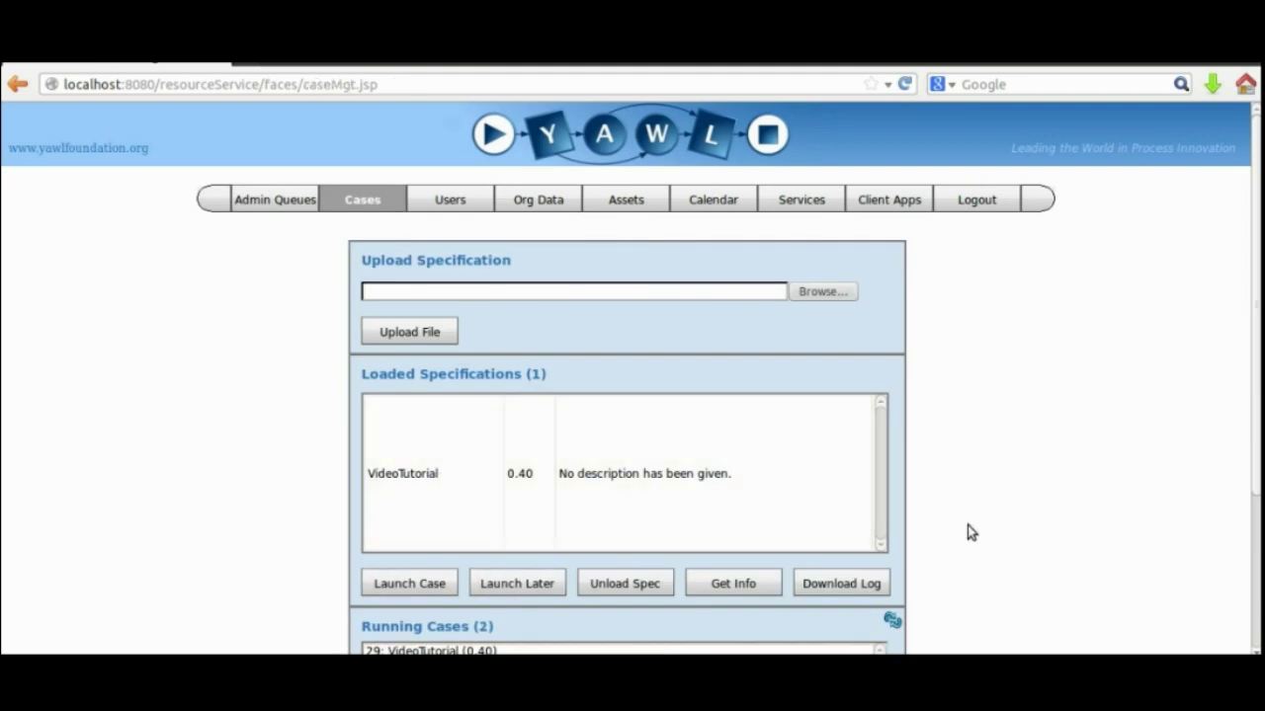
{"action": "scroll", "coordinate": [968, 531], "scroll_direction": "down", "scroll_amount": 3}
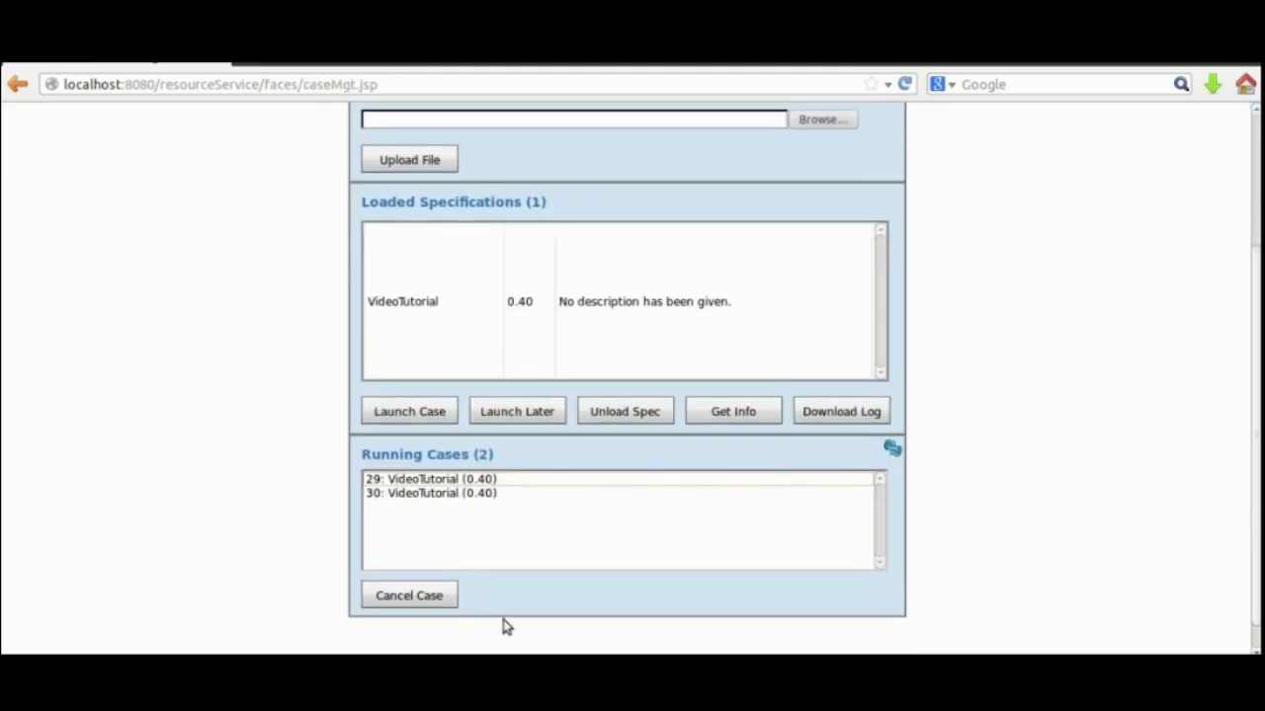
{"action": "left_click", "coordinate": [390, 493]}
{"action": "left_click", "coordinate": [388, 480]}
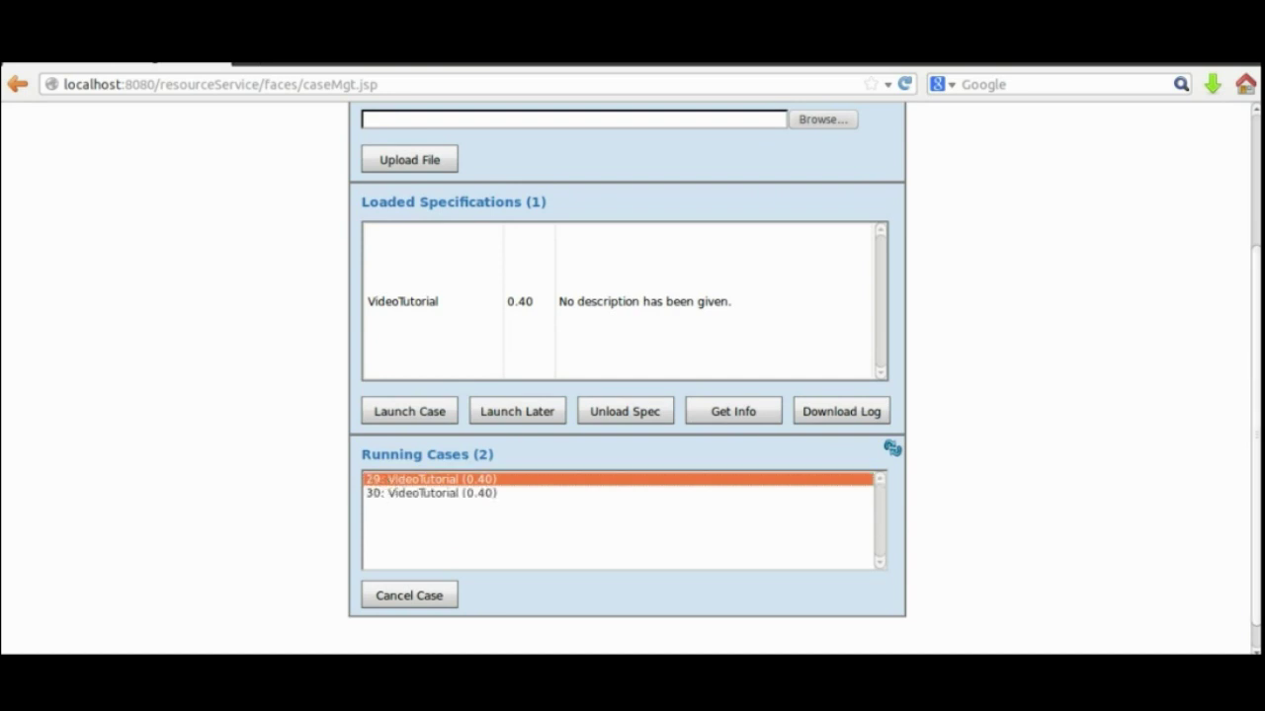
{"action": "scroll", "coordinate": [1104, 460], "scroll_direction": "up", "scroll_amount": 3}
{"action": "left_click", "coordinate": [245, 202]}
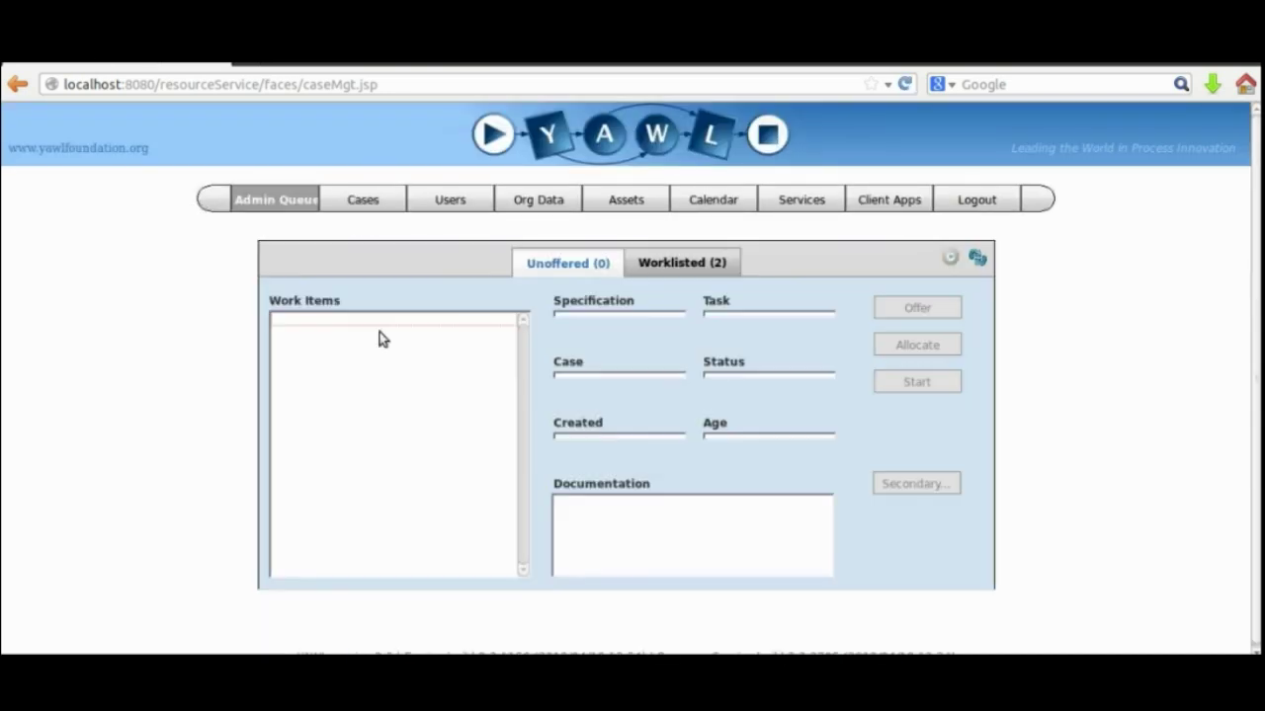
{"action": "left_click", "coordinate": [660, 260]}
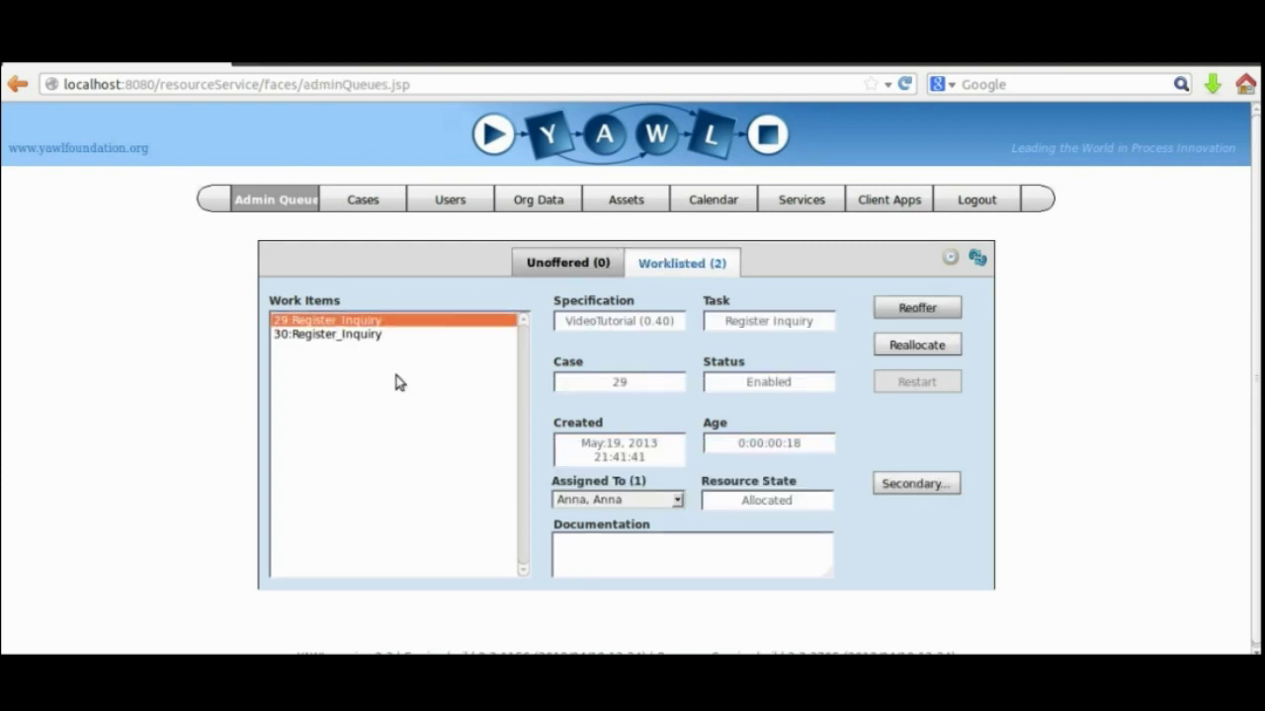
{"action": "left_click", "coordinate": [358, 336]}
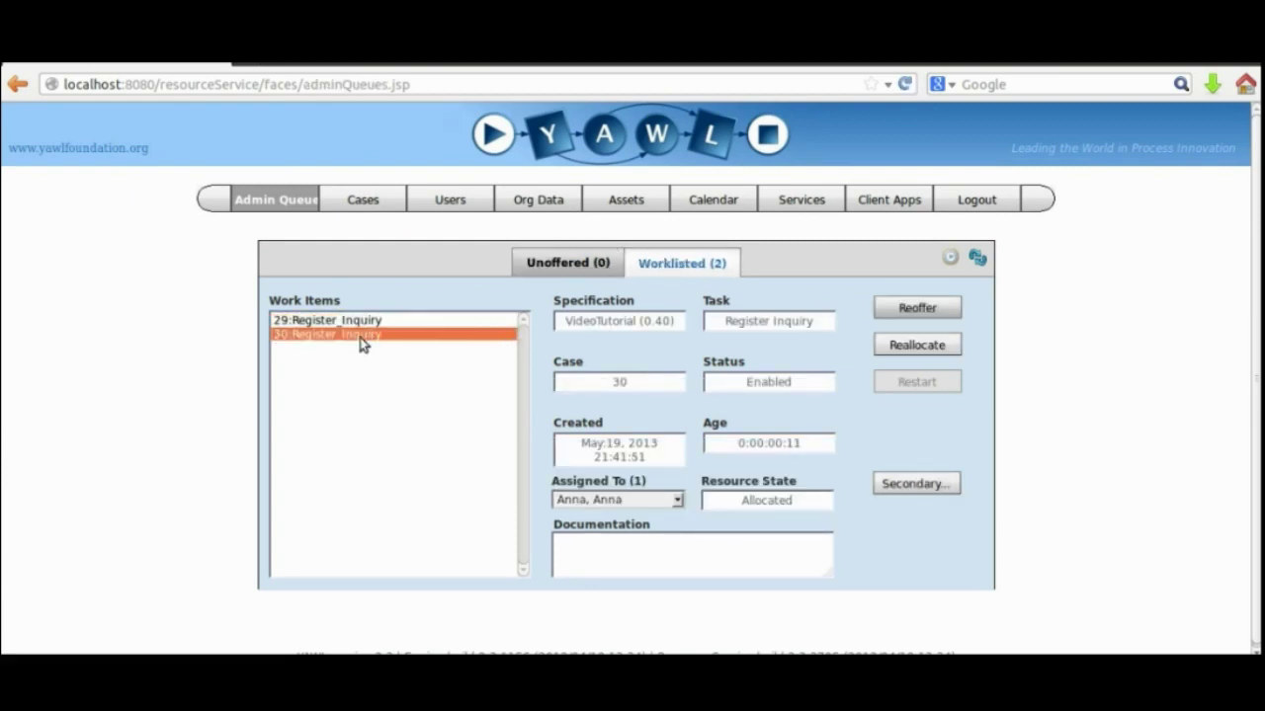
{"action": "left_click", "coordinate": [975, 199]}
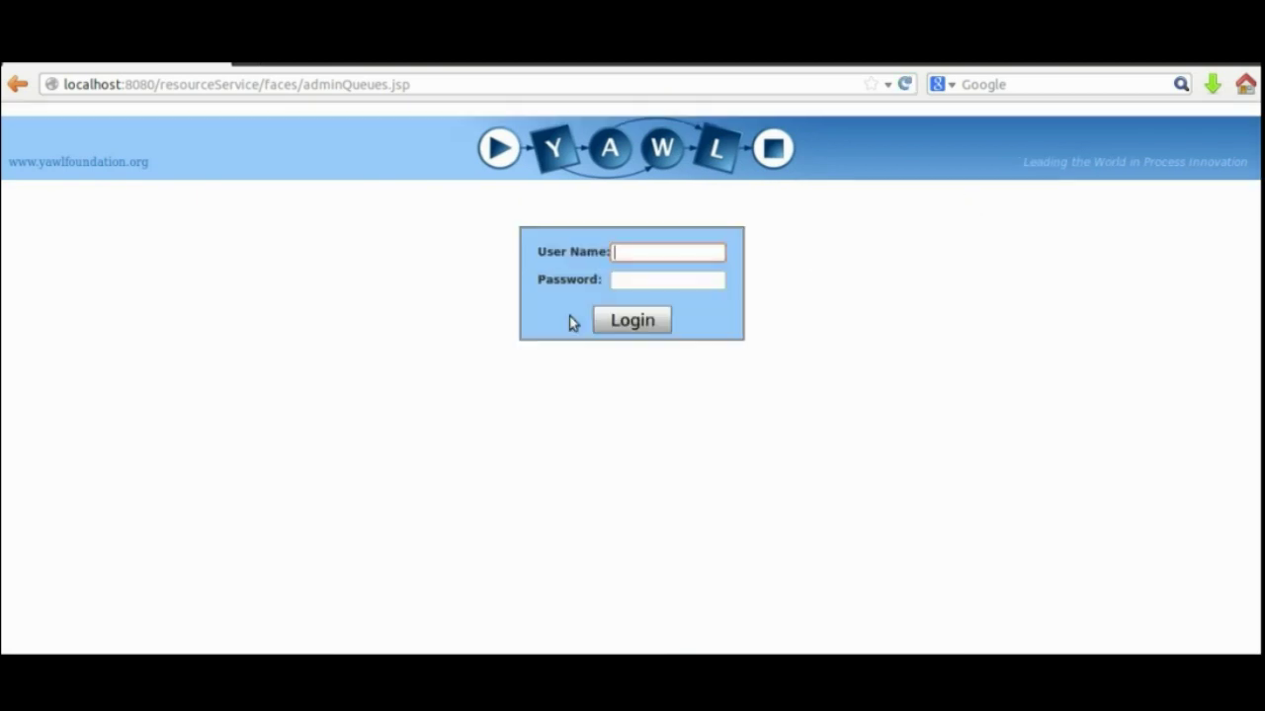
Log in with the allocated user's name and password.
{"action": "type", "text": "Anna"}
{"action": "left_click", "coordinate": [665, 284]}
{"action": "type", "text": "••••"}
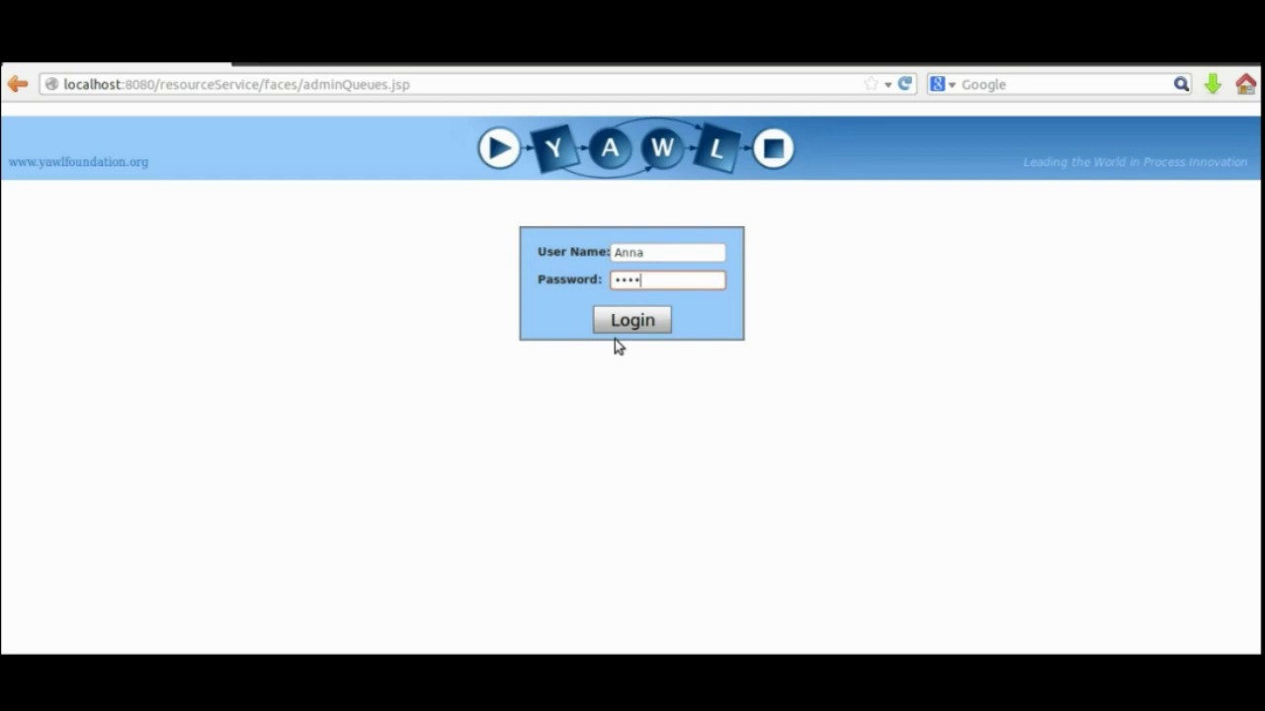
{"action": "left_click", "coordinate": [616, 328]}
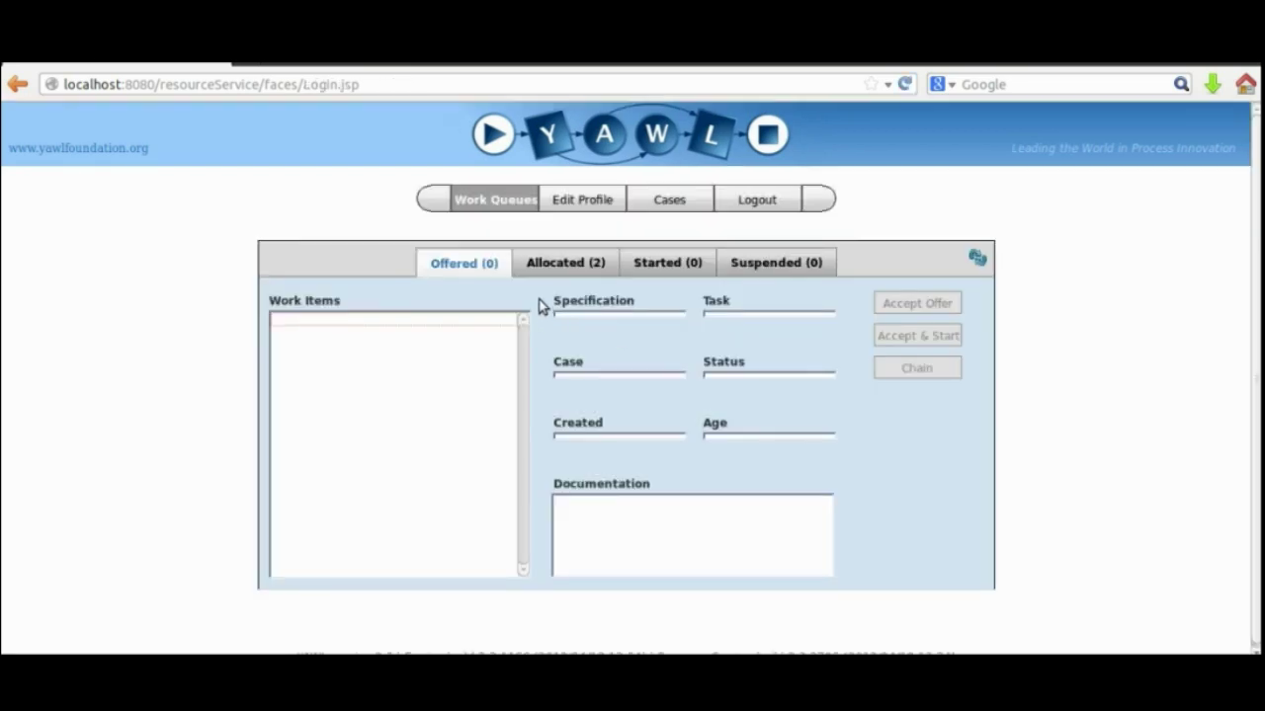
Start case 29's Register_Inquiry item and open its Edit Work Item 29.1 form.
{"action": "left_click", "coordinate": [573, 265]}
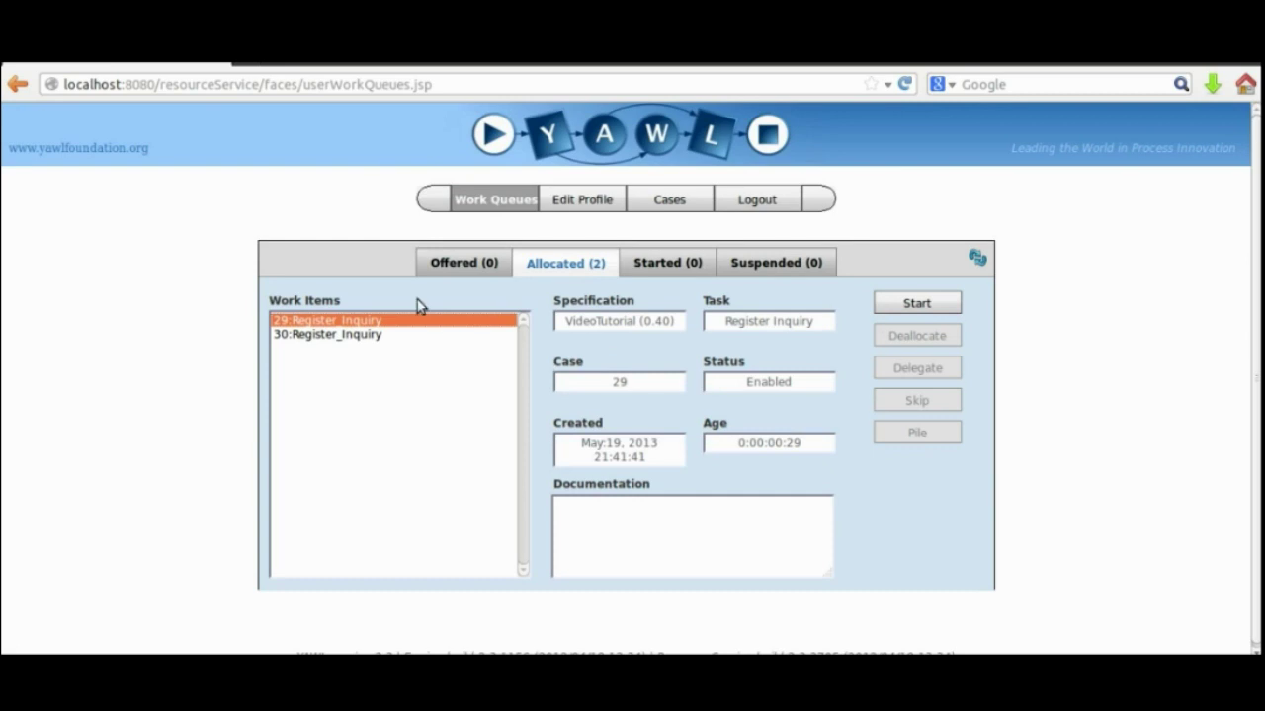
{"action": "left_click", "coordinate": [895, 310]}
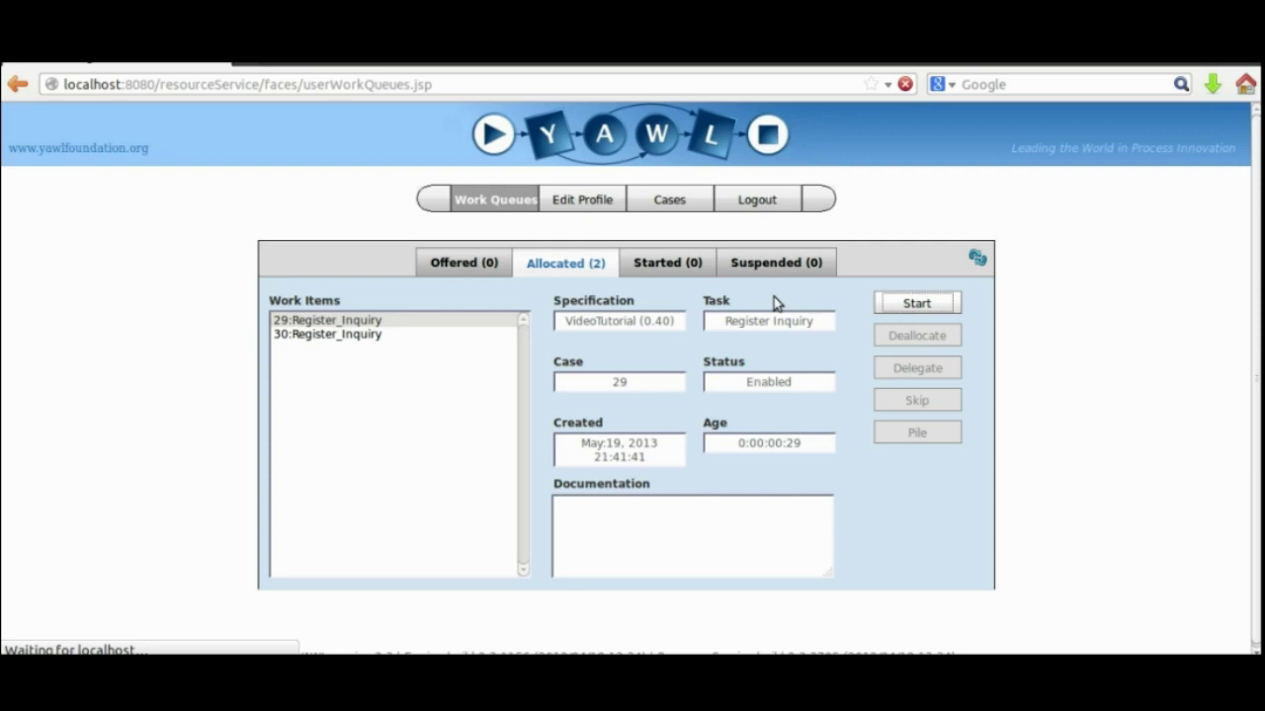
{"action": "left_click", "coordinate": [682, 262]}
{"action": "left_click", "coordinate": [913, 306]}
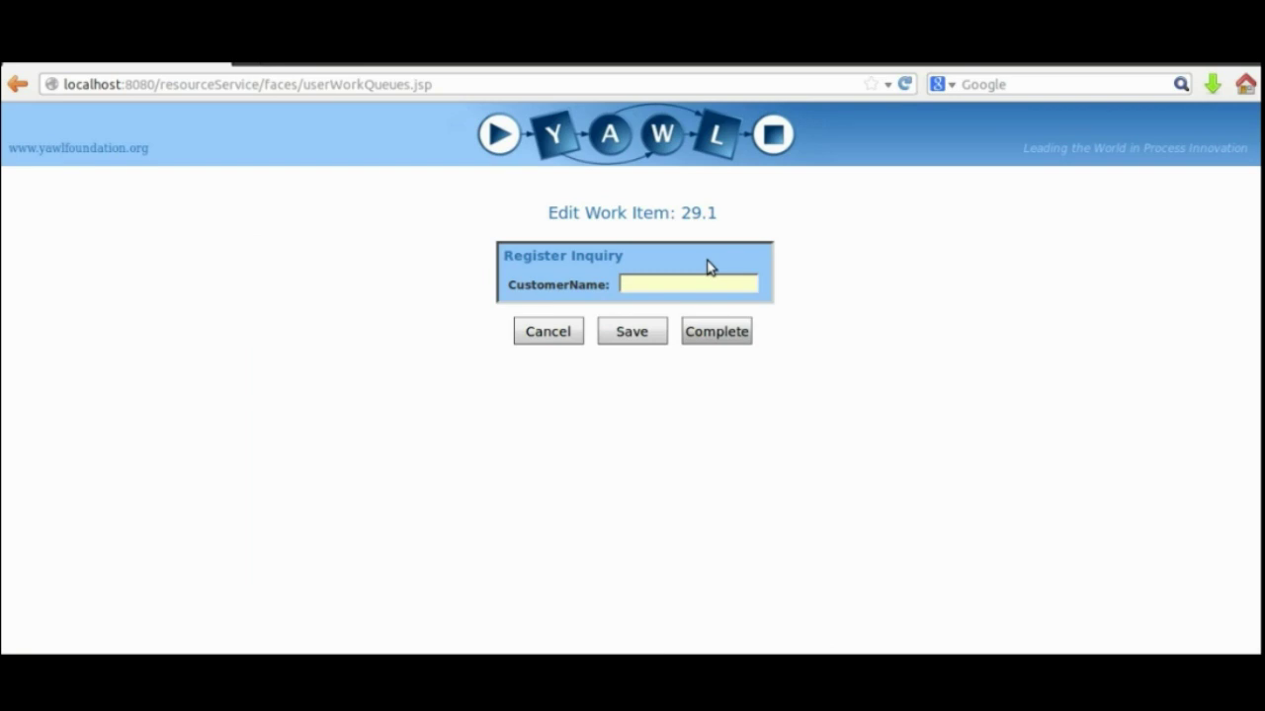
Complete item 29.1 with CustomerName 'Cliente positivo'.
{"action": "type", "text": "Cliente positov"}
{"action": "key", "text": "BackSpace"}
{"action": "key", "text": "BackSpace"}
{"action": "type", "text": "ivo"}
{"action": "left_click", "coordinate": [696, 335]}
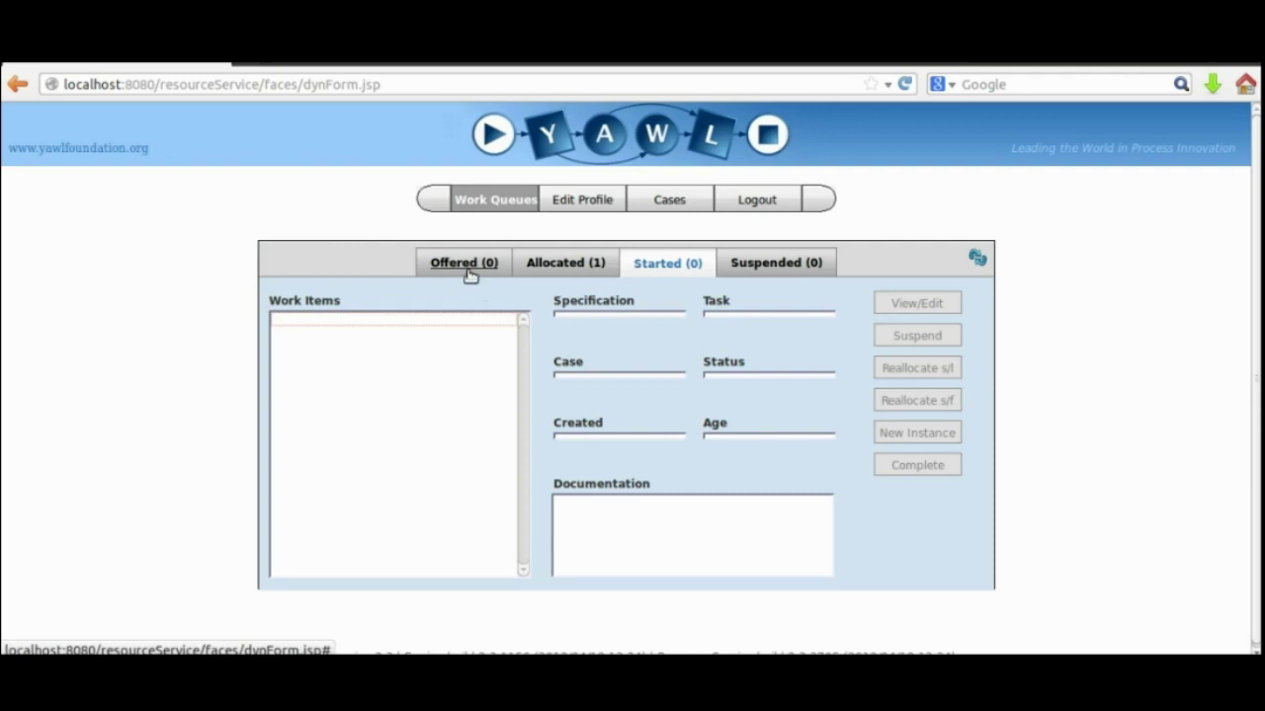
Start case 30's Register Inquiry, complete it with CustomerName 'Cliente negativo', and log out.
{"action": "left_click", "coordinate": [560, 268]}
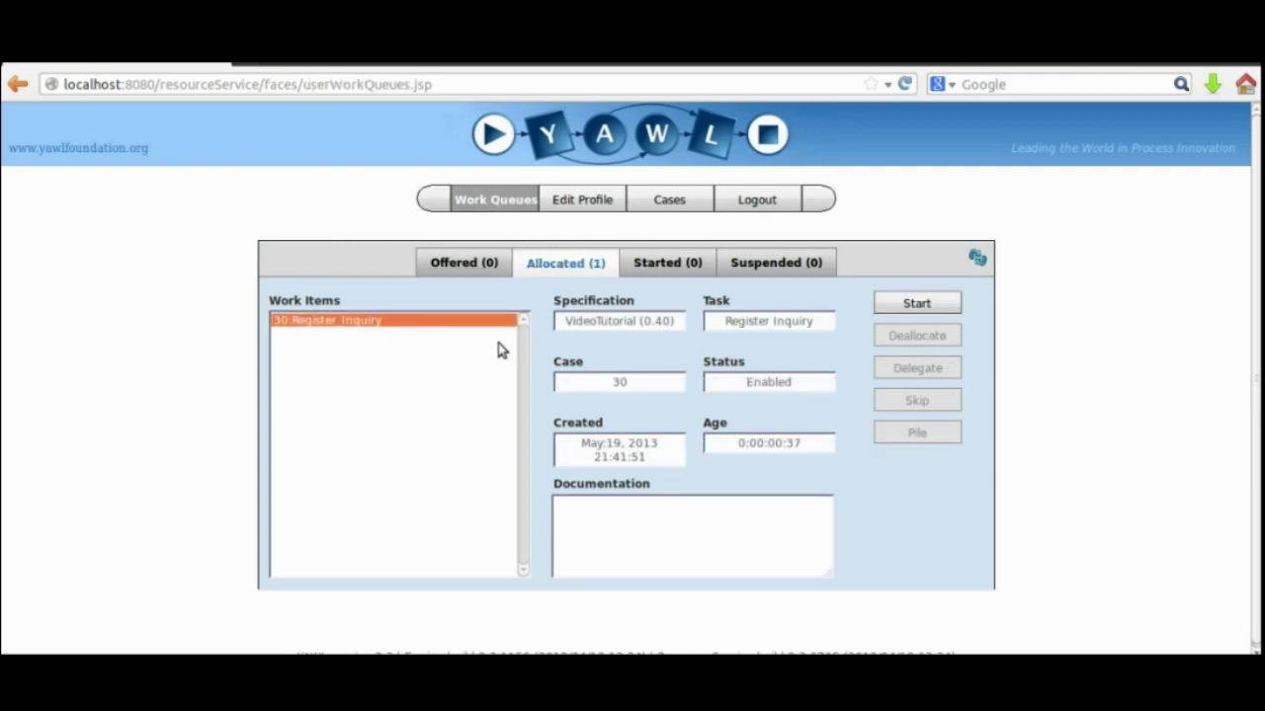
{"action": "left_click", "coordinate": [883, 307]}
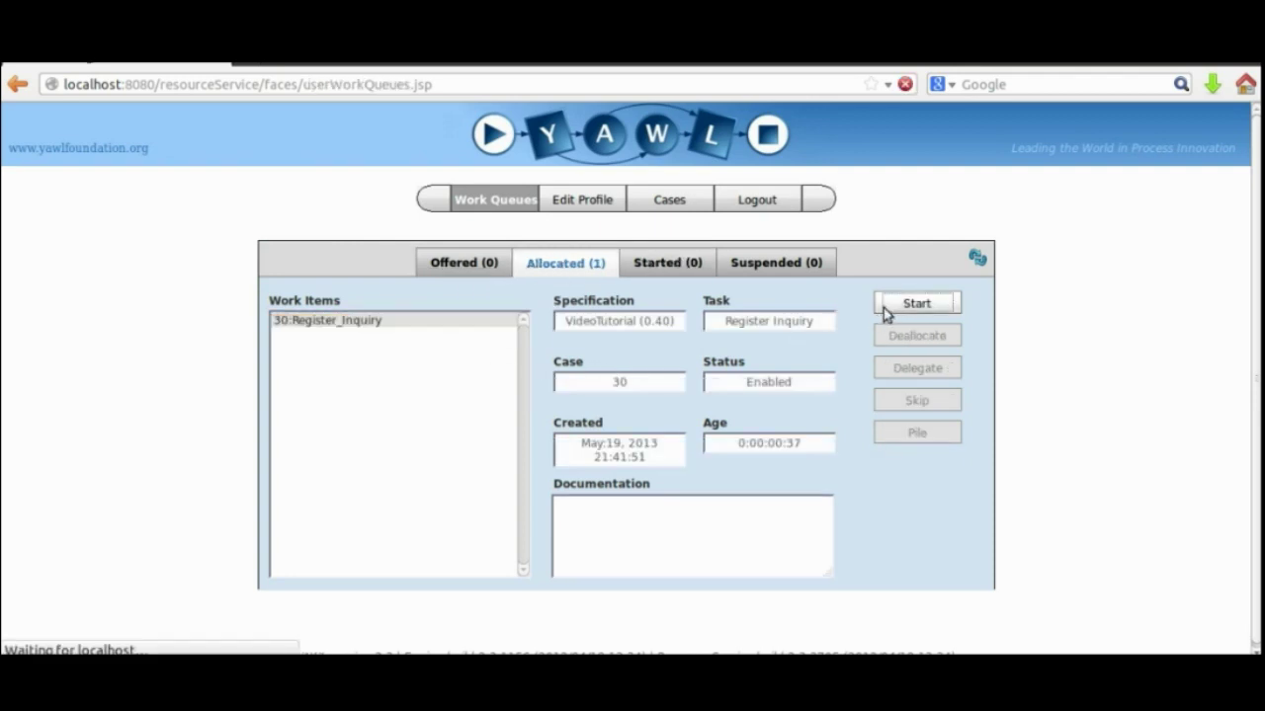
{"action": "left_click", "coordinate": [926, 306]}
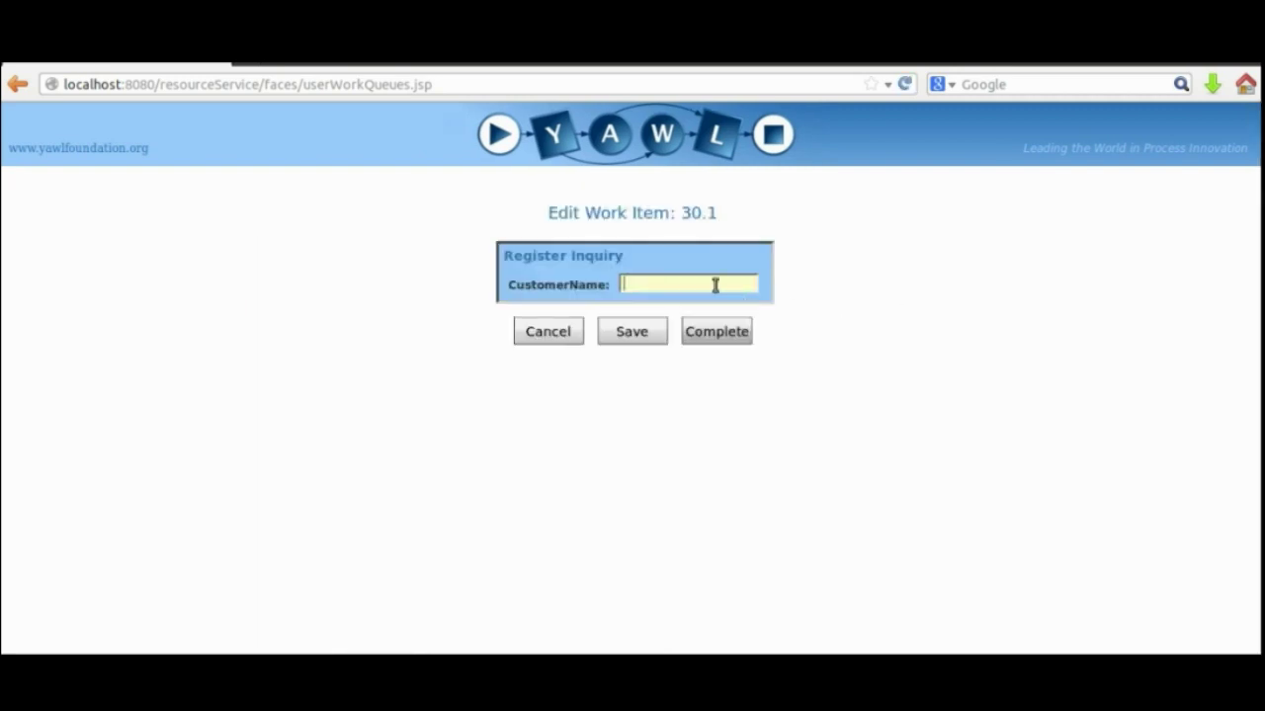
{"action": "type", "text": "Cliente negativo"}
{"action": "left_click", "coordinate": [718, 334]}
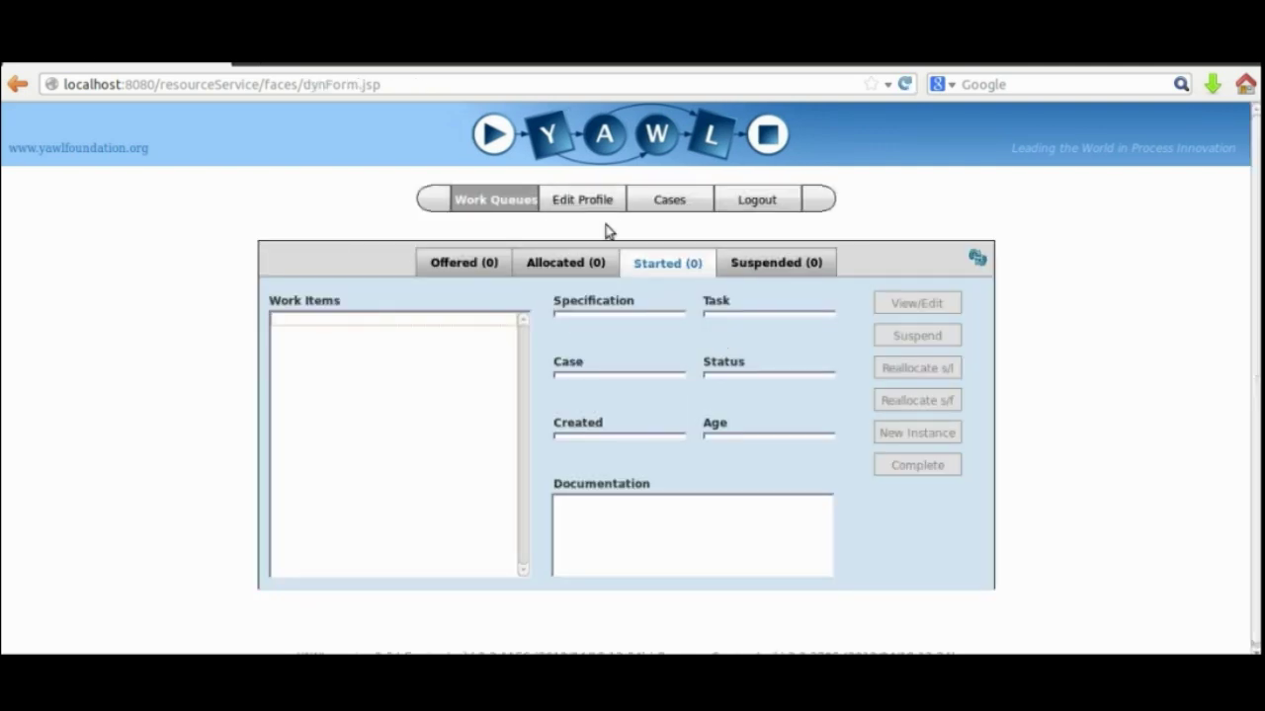
{"action": "left_click", "coordinate": [757, 201]}
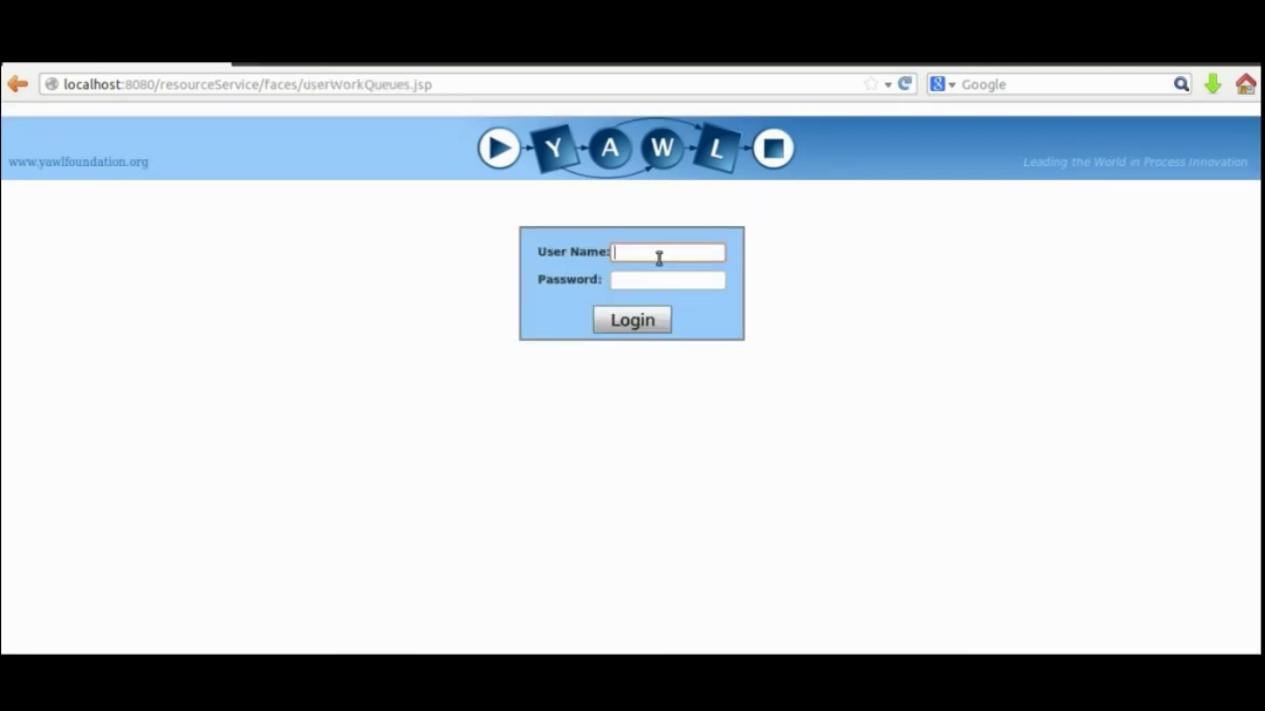
Log in as the next user with their user name and password.
{"action": "type", "text": "Benn"}
{"action": "left_click", "coordinate": [635, 277]}
{"action": "type", "text": "appl"}
{"action": "left_click", "coordinate": [637, 312]}
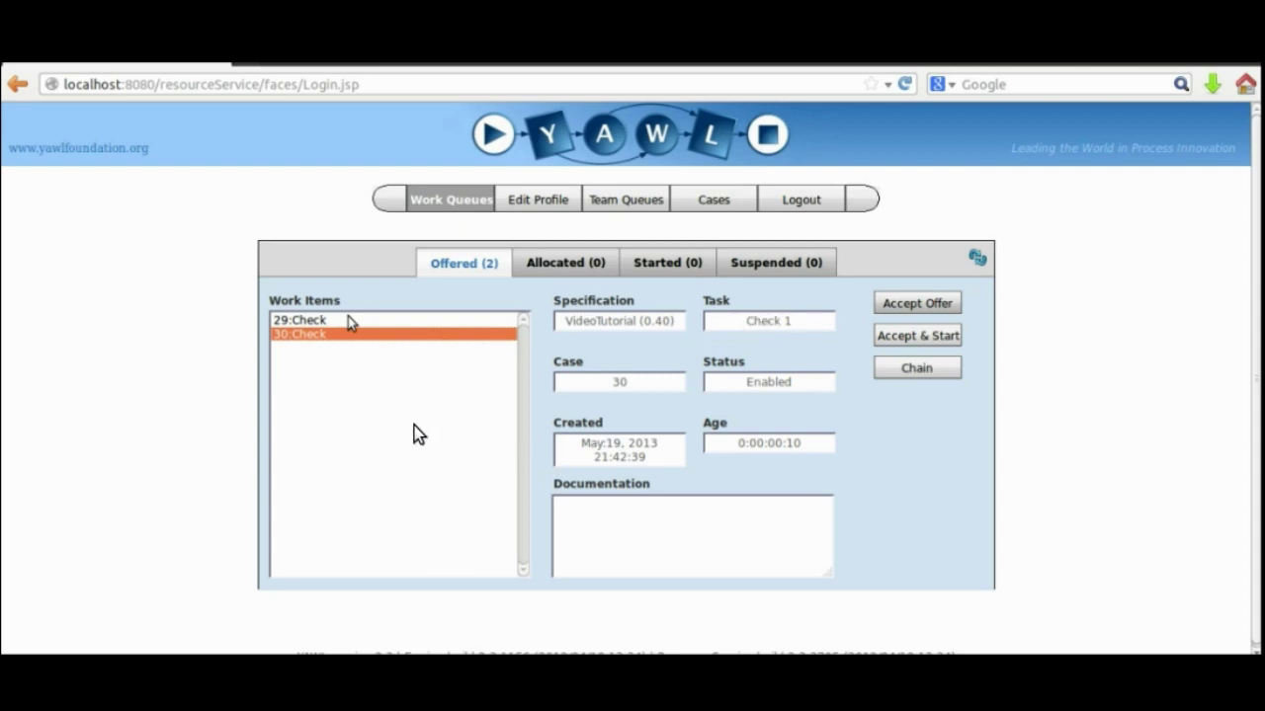
Accept and start case 29's Check item and open its edit form.
{"action": "left_click", "coordinate": [348, 322]}
{"action": "left_click", "coordinate": [342, 334]}
{"action": "left_click", "coordinate": [340, 320]}
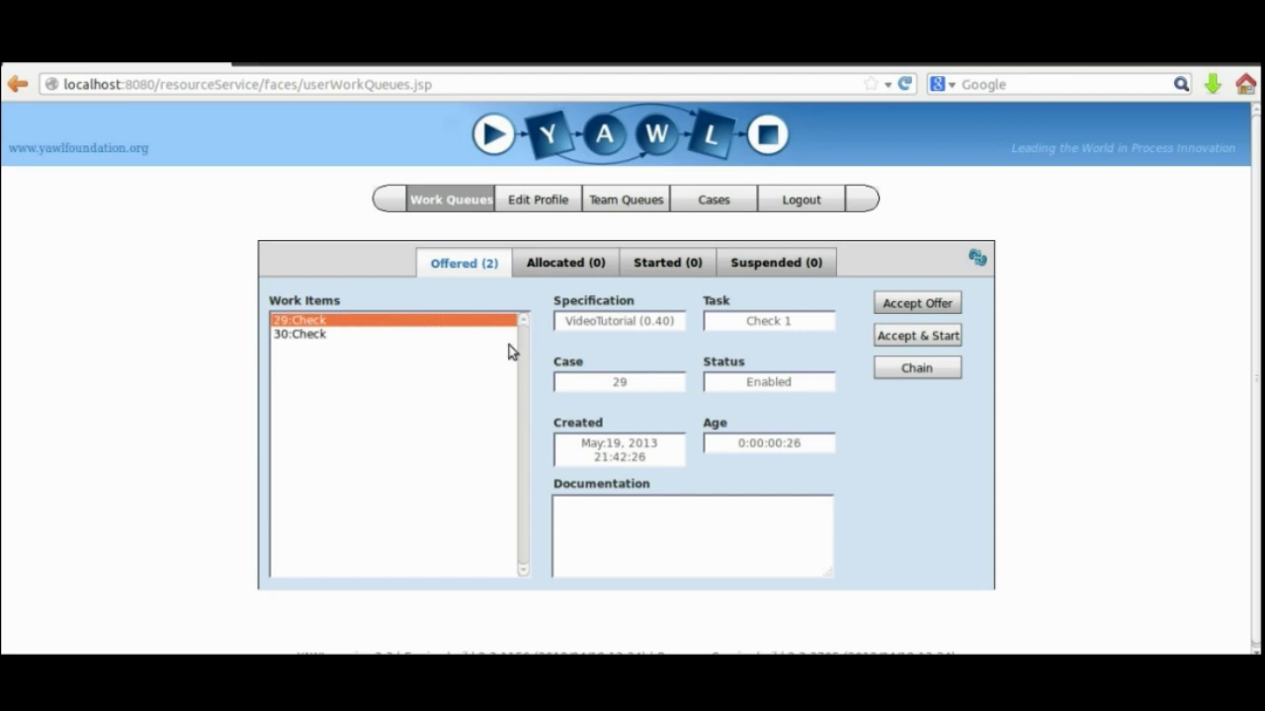
{"action": "left_click", "coordinate": [922, 335]}
{"action": "left_click", "coordinate": [668, 262]}
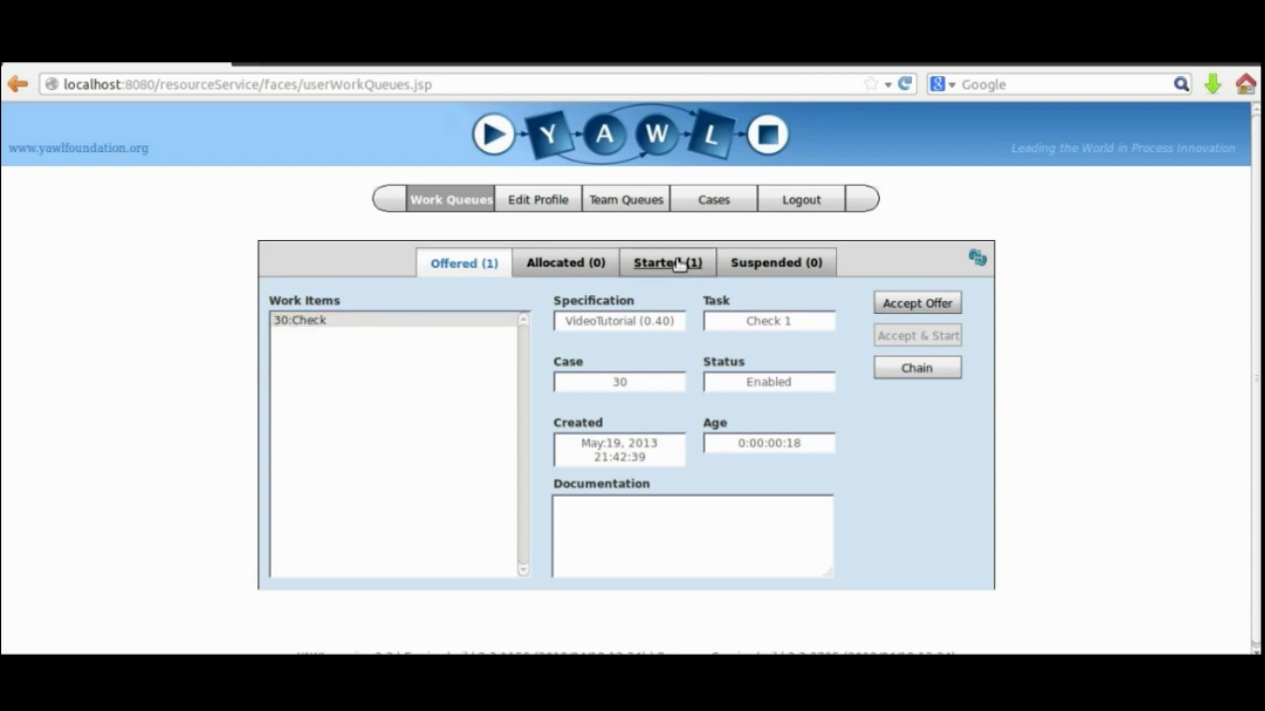
{"action": "left_click", "coordinate": [928, 304]}
Set Check1 to OK, save, complete the item, and review the remaining queues.
{"action": "left_click", "coordinate": [655, 287]}
{"action": "left_click", "coordinate": [655, 314]}
{"action": "left_click", "coordinate": [633, 330]}
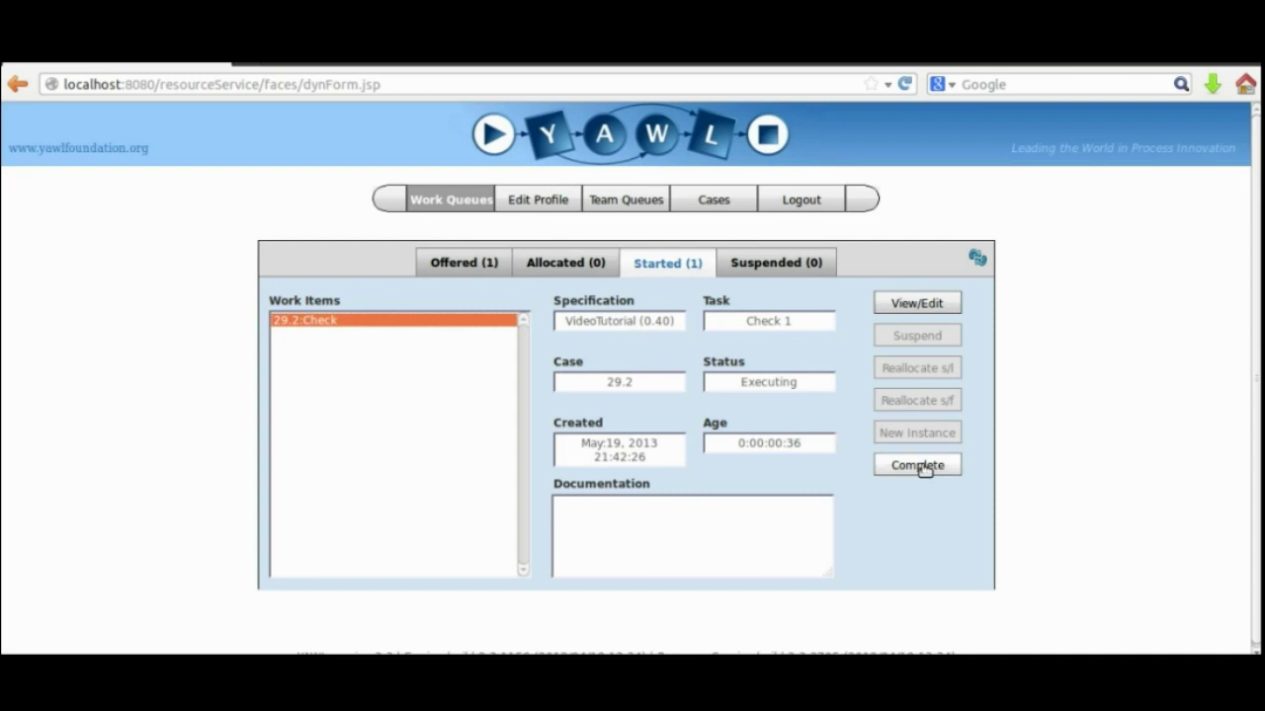
{"action": "left_click", "coordinate": [923, 464]}
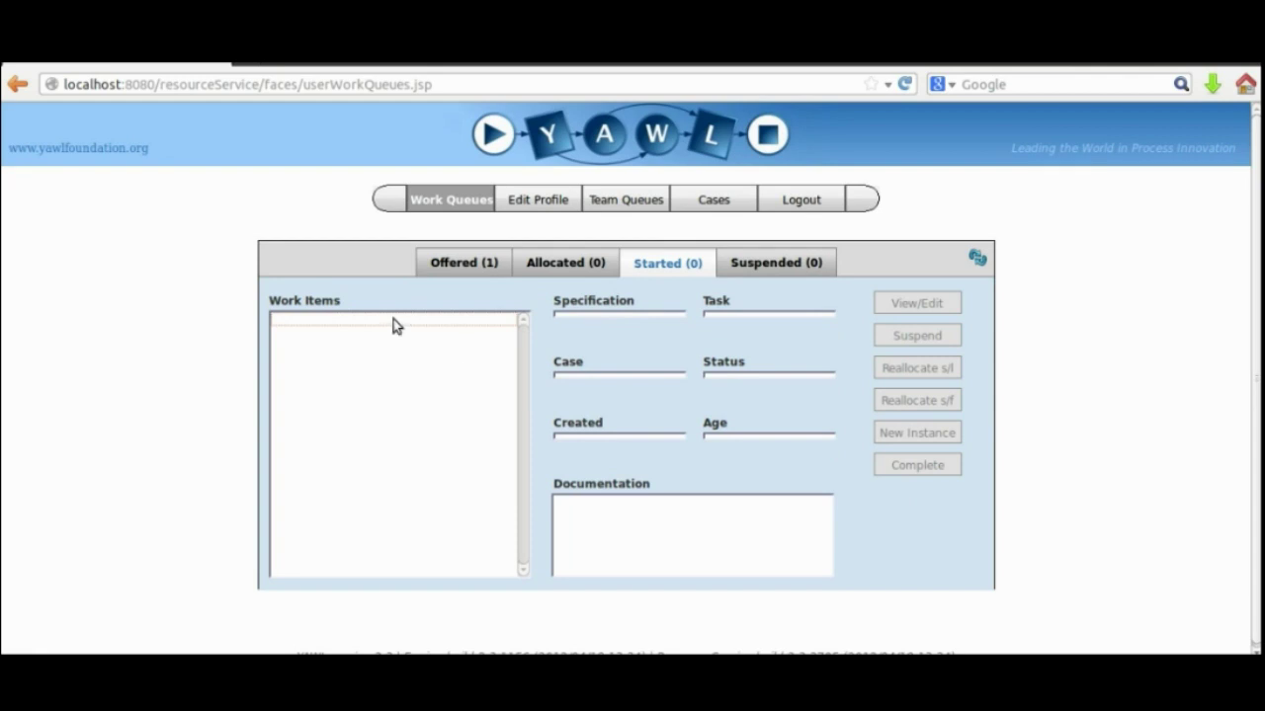
{"action": "left_click", "coordinate": [566, 262]}
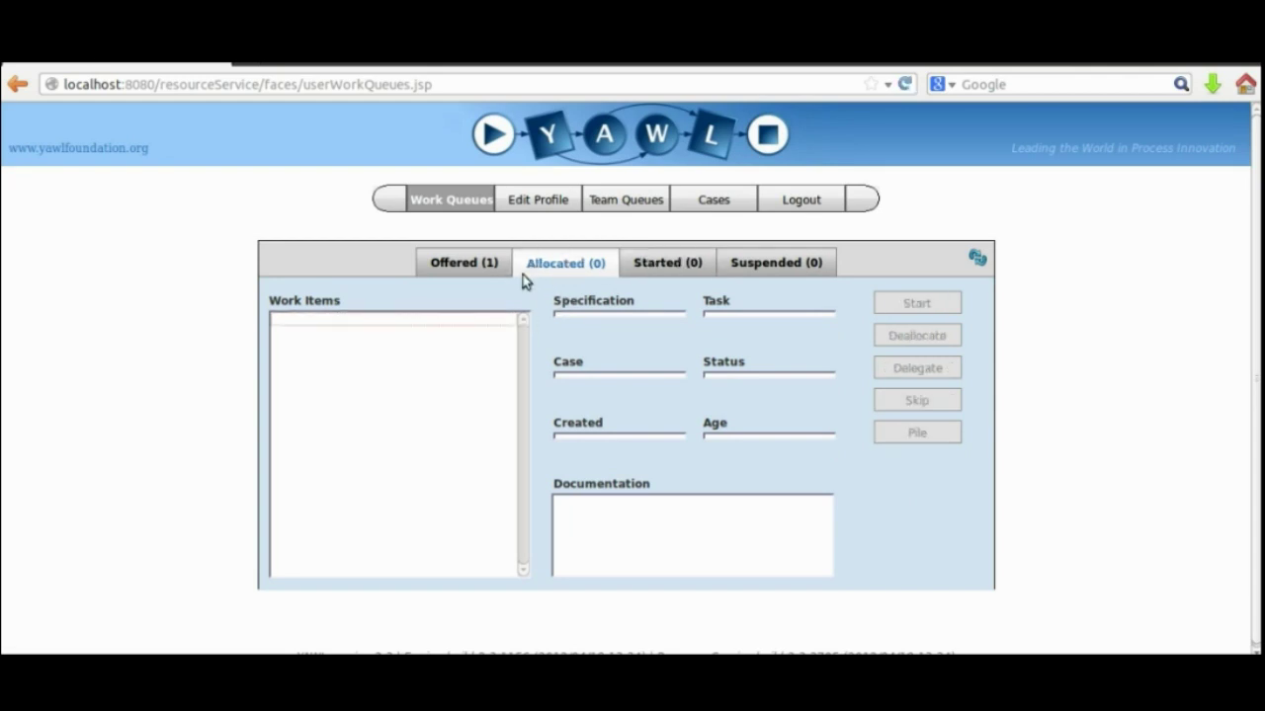
{"action": "left_click", "coordinate": [451, 265]}
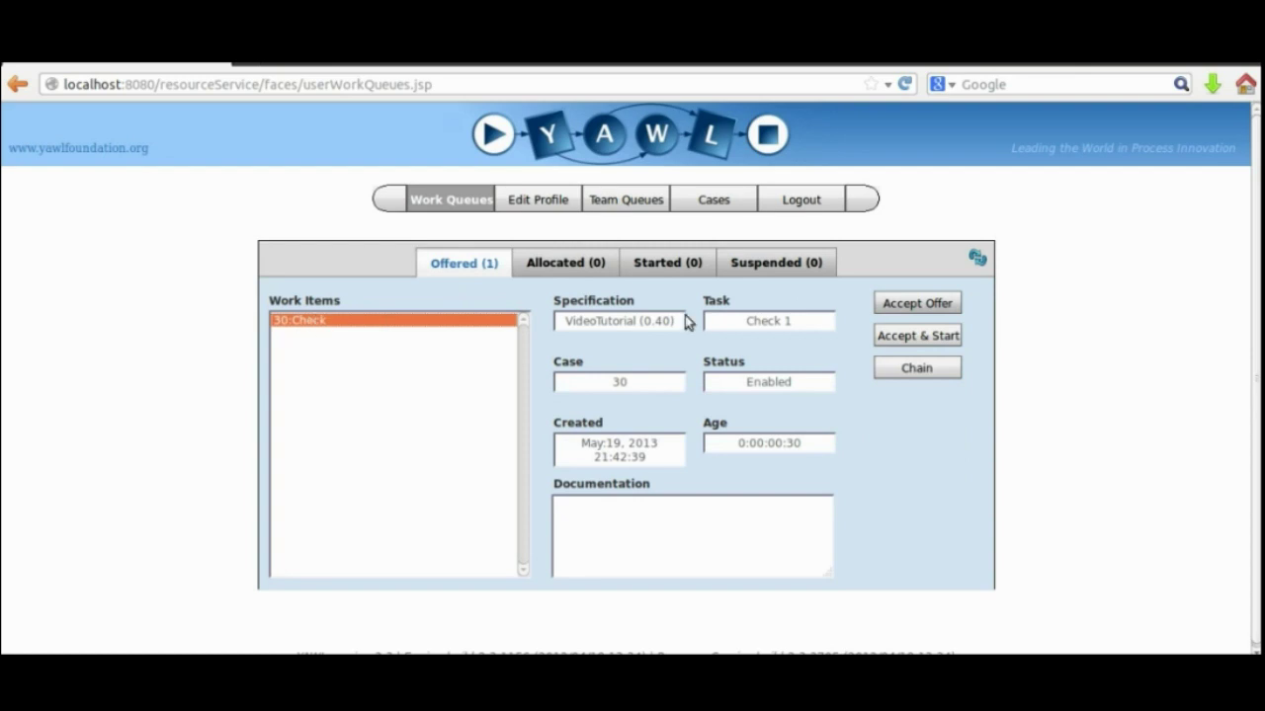
Log out and sign in as the second user with their credentials.
{"action": "left_click", "coordinate": [796, 198]}
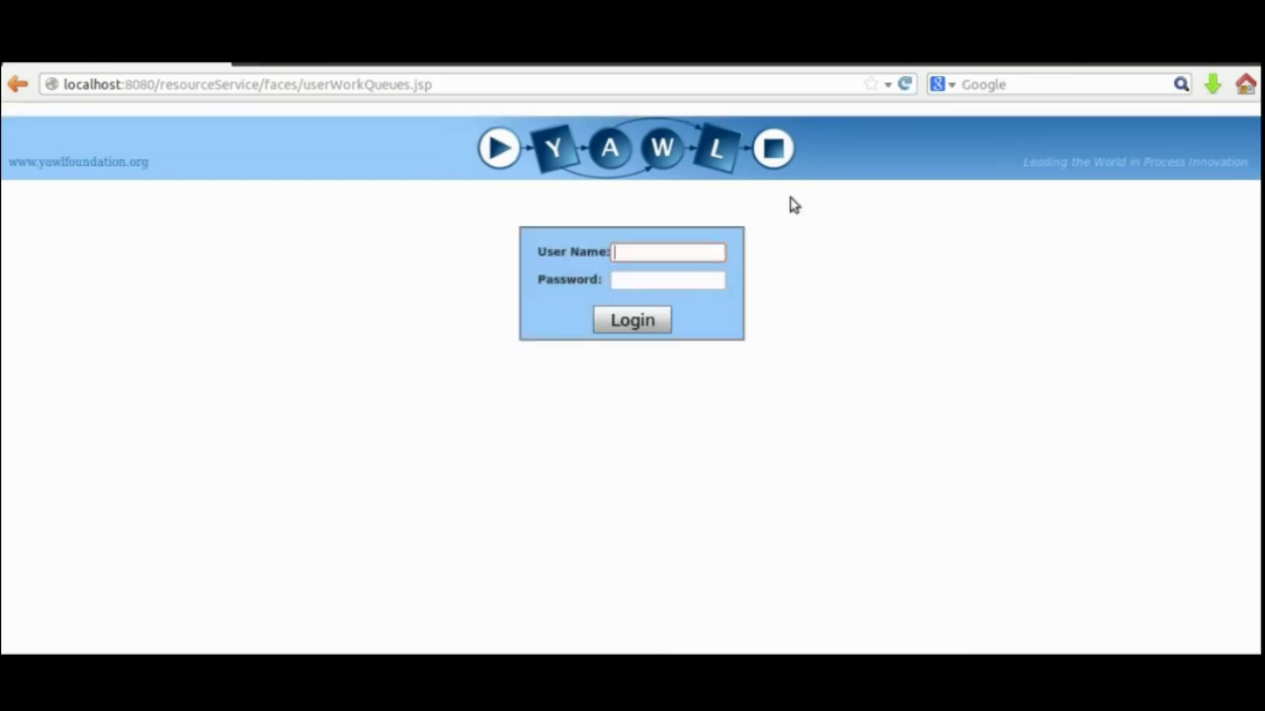
{"action": "type", "text": "Beate"}
{"action": "left_click", "coordinate": [642, 283]}
{"action": "type", "text": "apple"}
{"action": "left_click", "coordinate": [632, 319]}
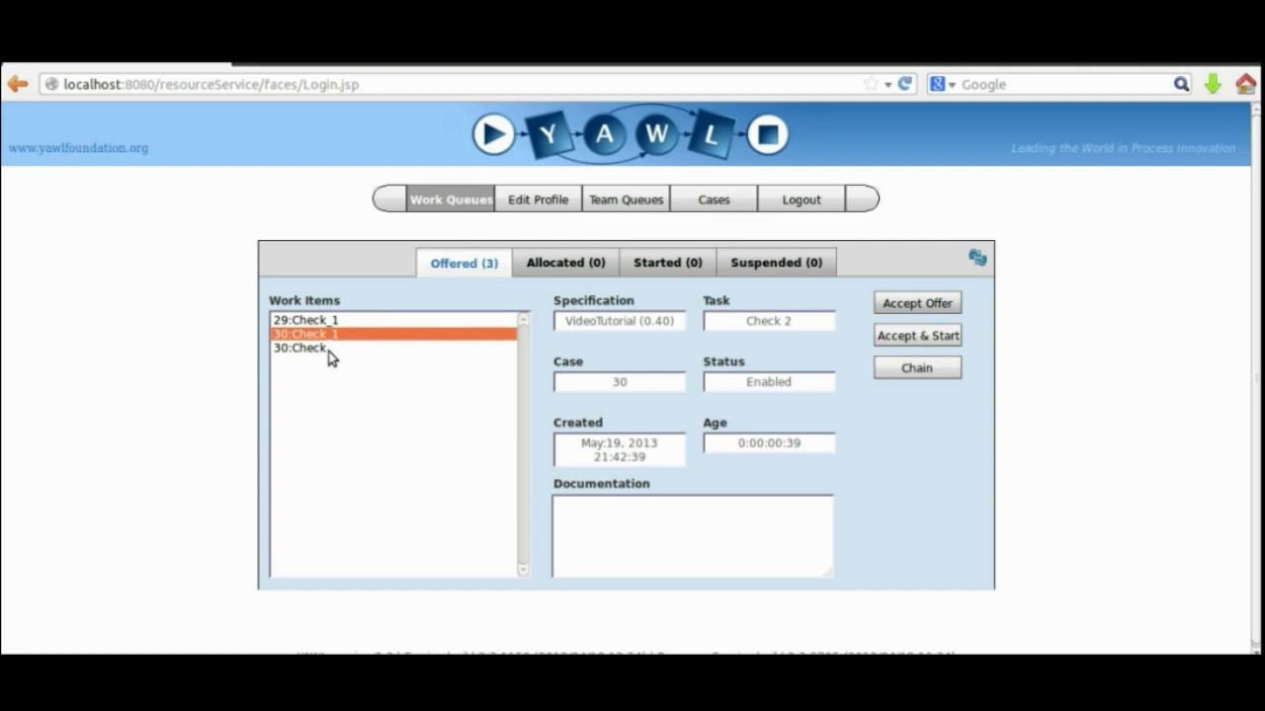
Accept and start case 29's Check_1, set Check2 to OK, and complete item 29.3.
{"action": "left_click", "coordinate": [323, 349]}
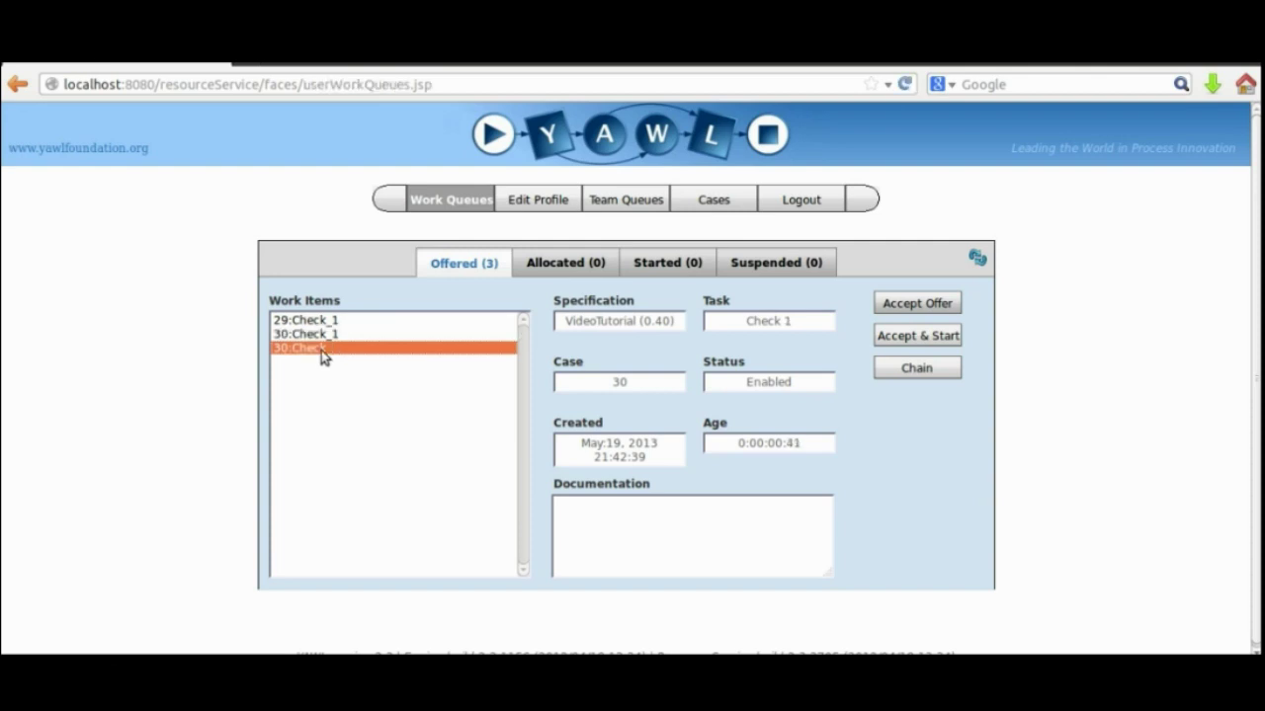
{"action": "left_click", "coordinate": [318, 337]}
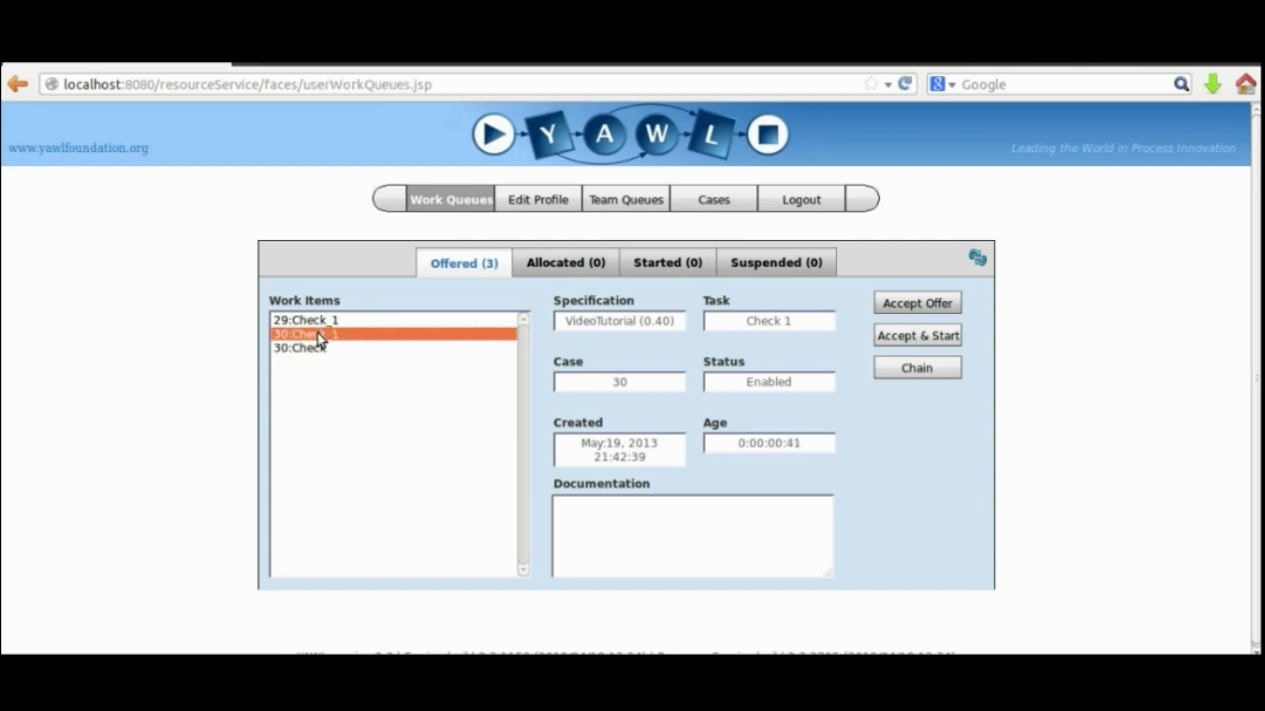
{"action": "left_click", "coordinate": [318, 323]}
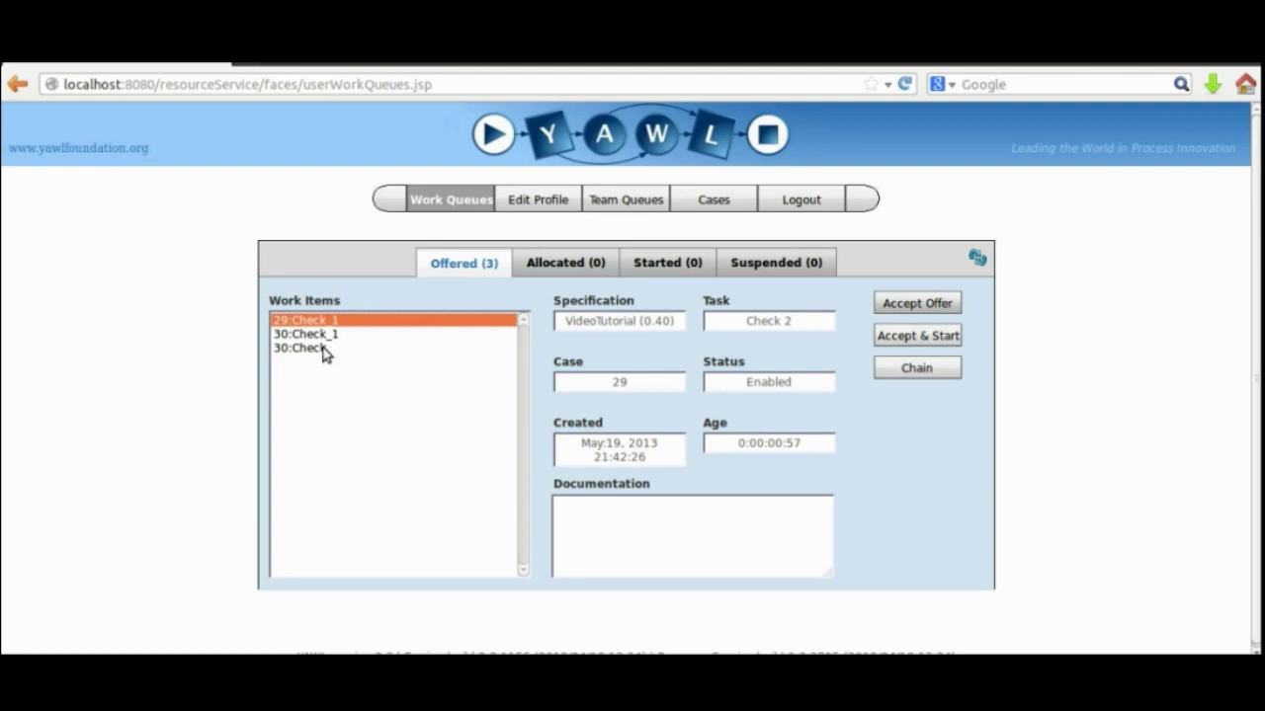
{"action": "left_click", "coordinate": [918, 335]}
{"action": "left_click", "coordinate": [697, 265]}
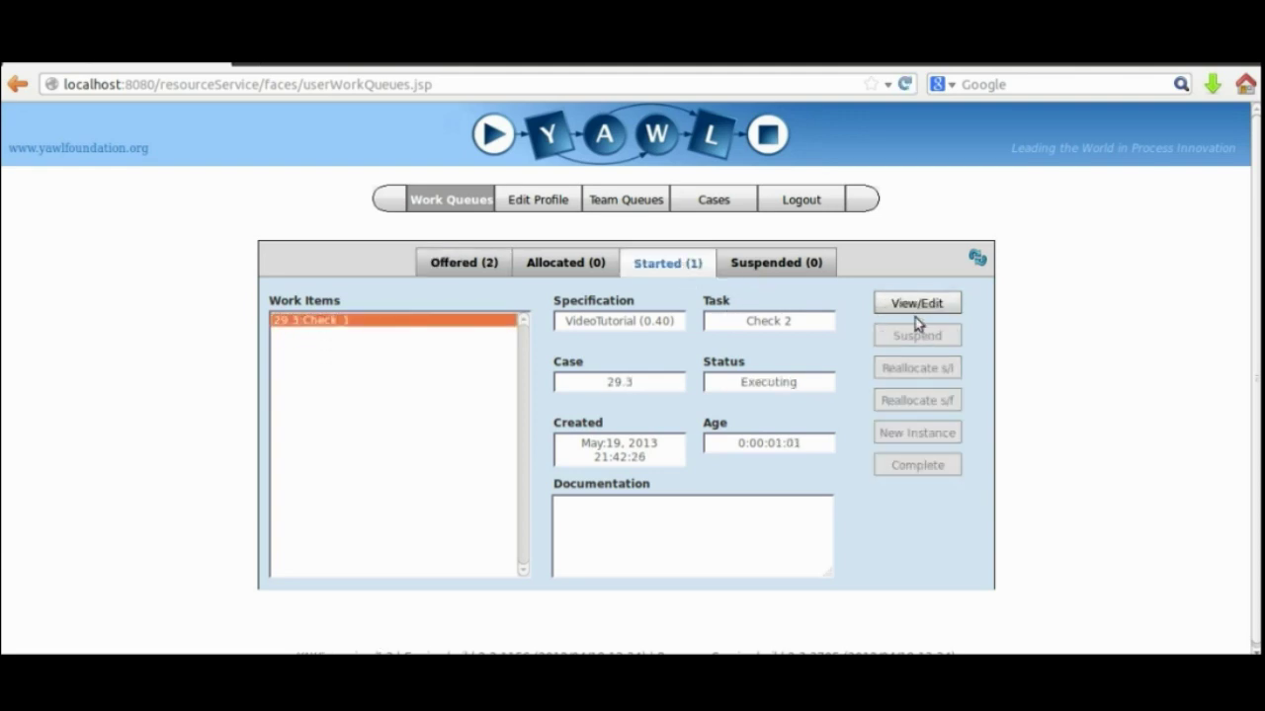
{"action": "left_click", "coordinate": [914, 306]}
{"action": "left_click", "coordinate": [689, 286]}
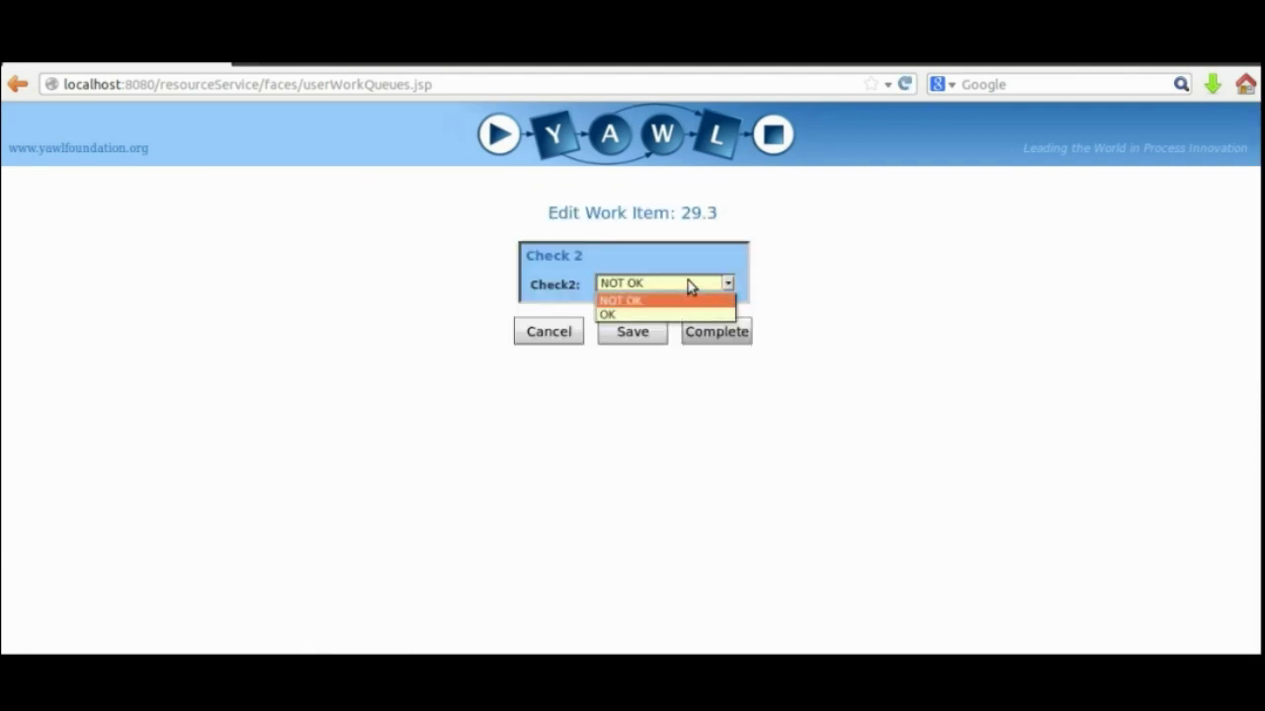
{"action": "left_click", "coordinate": [655, 315]}
{"action": "left_click", "coordinate": [647, 336]}
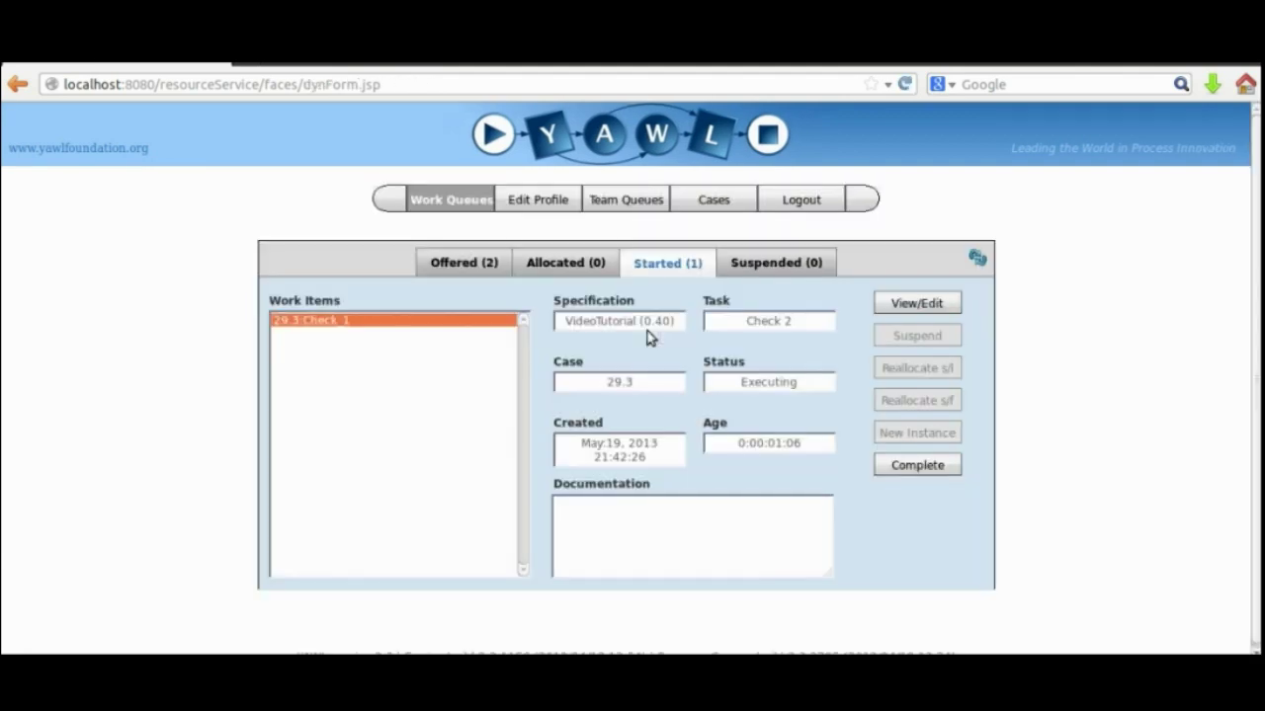
{"action": "left_click", "coordinate": [907, 466]}
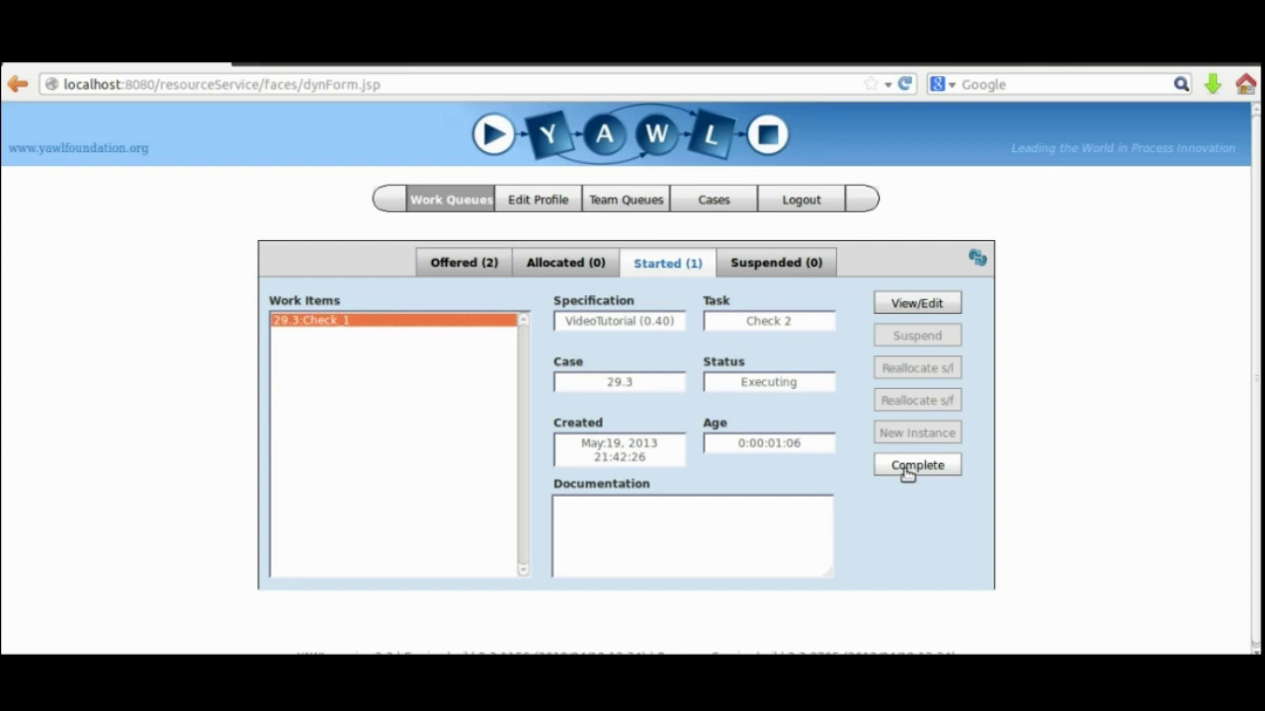
Start case 30's Check_1, accept the 30:Check offer, and complete 30.2 with Check2 OK.
{"action": "left_click", "coordinate": [464, 263]}
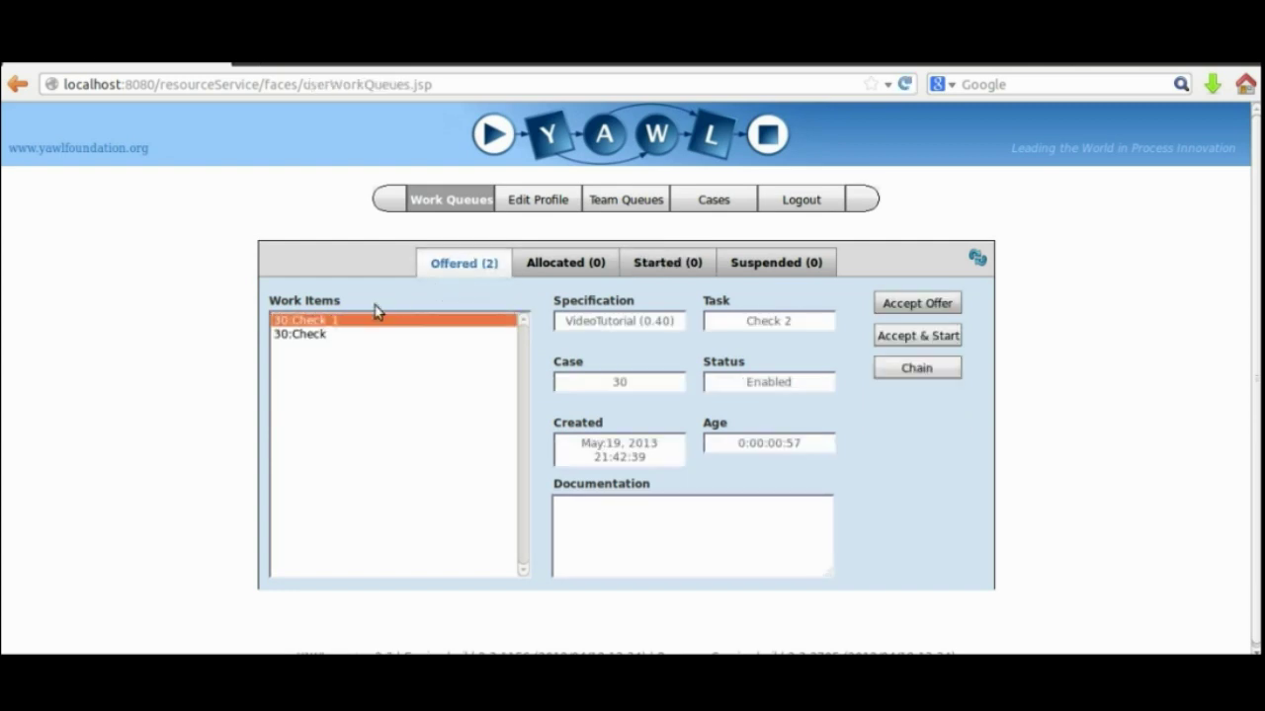
{"action": "left_click", "coordinate": [917, 335]}
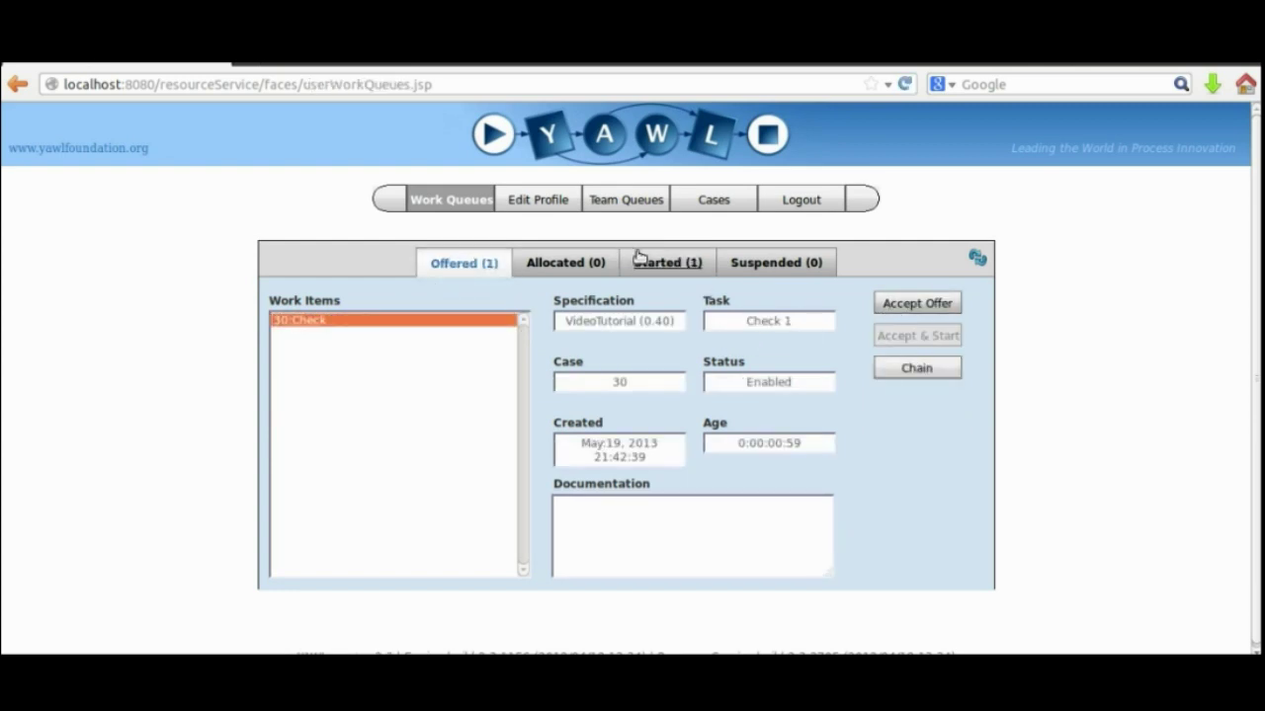
{"action": "left_click", "coordinate": [927, 309]}
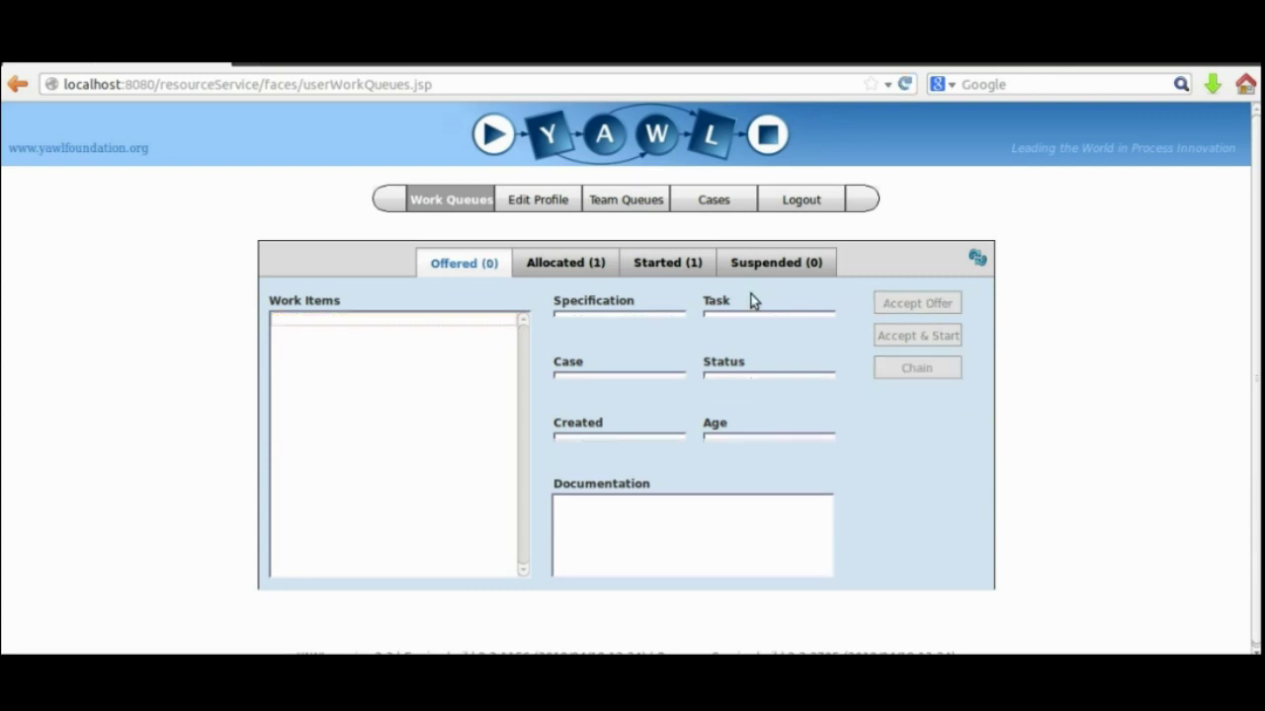
{"action": "left_click", "coordinate": [606, 267]}
{"action": "left_click", "coordinate": [656, 263]}
{"action": "left_click", "coordinate": [901, 307]}
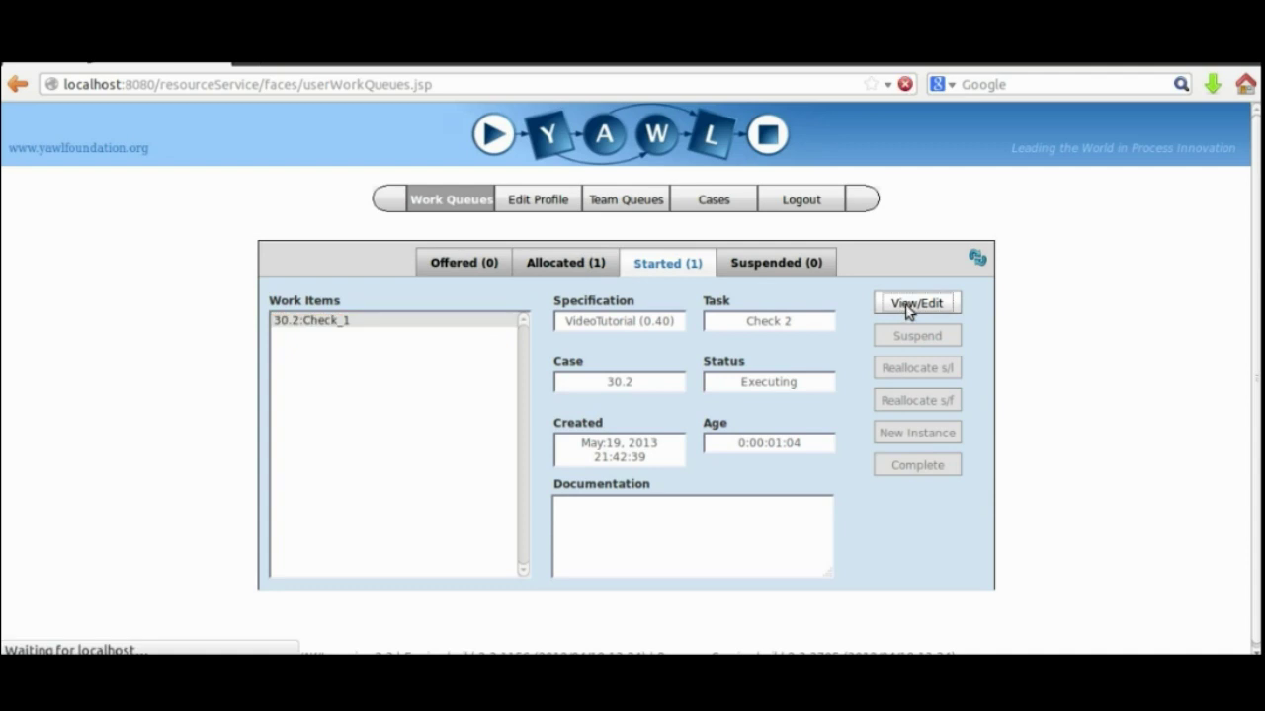
{"action": "left_click", "coordinate": [678, 285]}
{"action": "left_click", "coordinate": [669, 313]}
{"action": "left_click", "coordinate": [649, 335]}
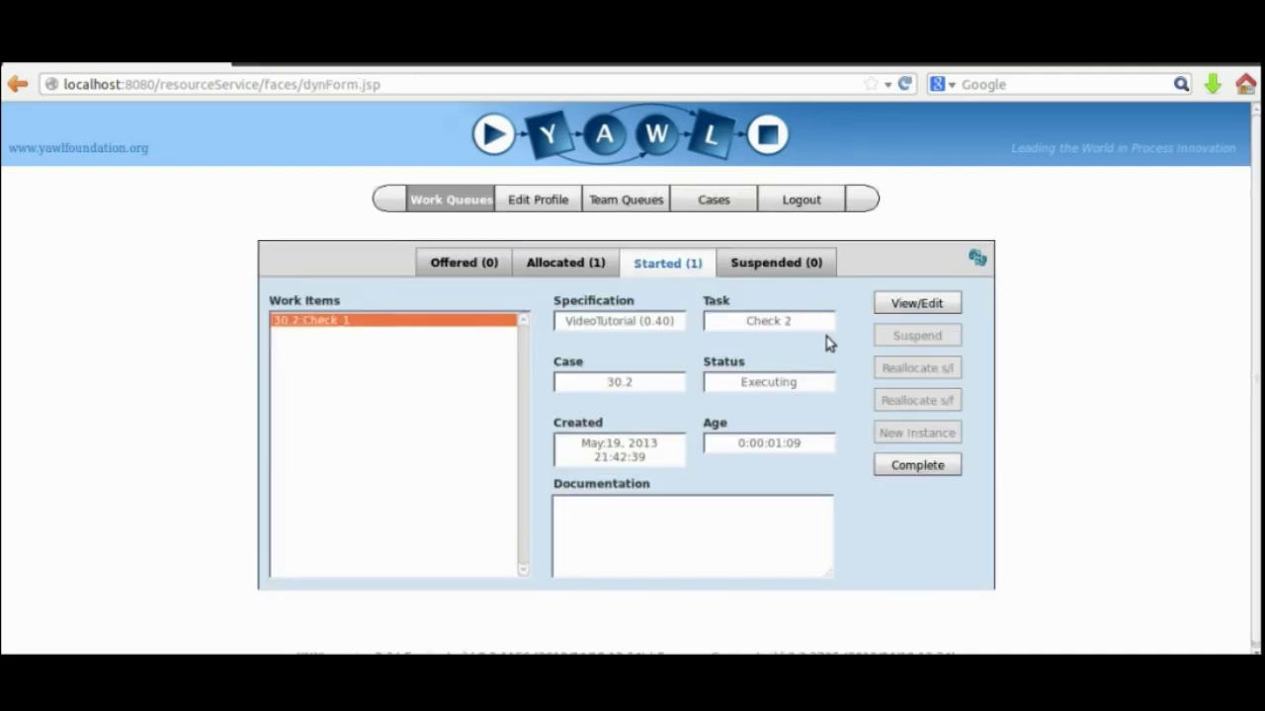
{"action": "left_click", "coordinate": [914, 466]}
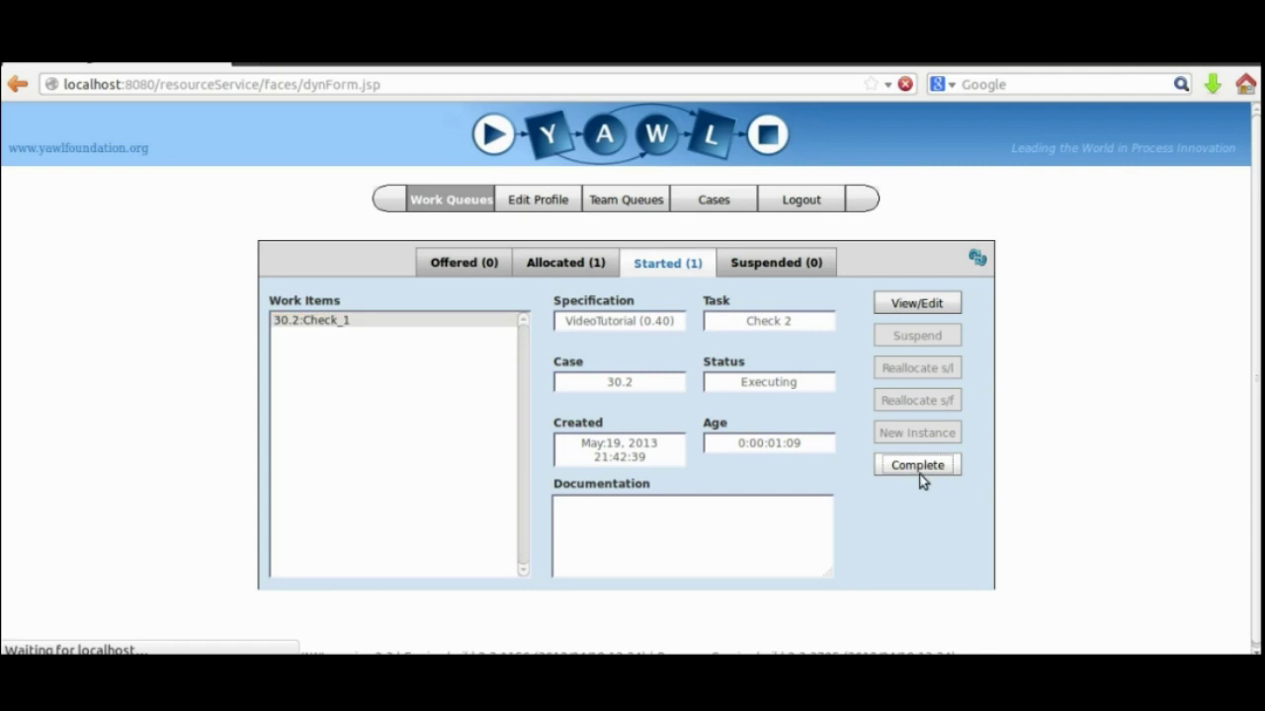
Start the allocated 30:Check, answer Check1, complete item 30.3, and log out.
{"action": "left_click", "coordinate": [538, 262]}
{"action": "left_click", "coordinate": [911, 307]}
{"action": "left_click", "coordinate": [667, 263]}
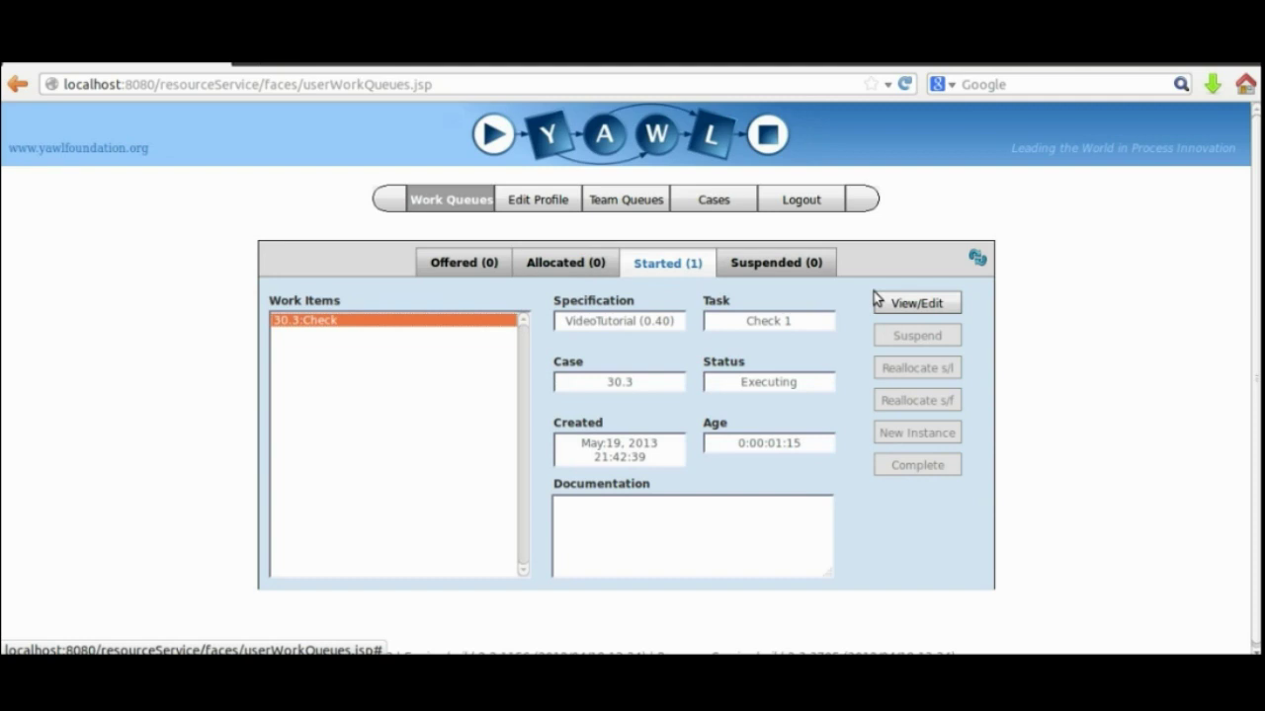
{"action": "left_click", "coordinate": [914, 303]}
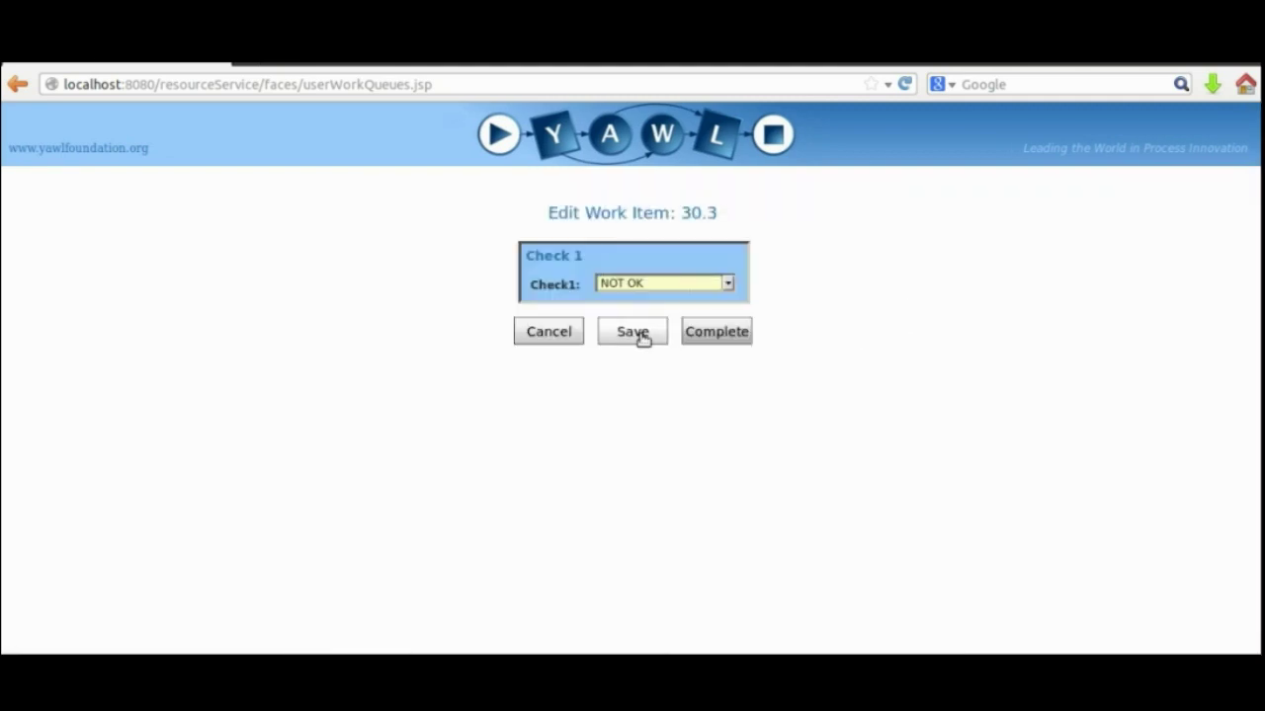
{"action": "left_click", "coordinate": [645, 284]}
{"action": "left_click", "coordinate": [632, 314]}
{"action": "left_click", "coordinate": [632, 288]}
{"action": "left_click", "coordinate": [633, 301]}
{"action": "left_click", "coordinate": [633, 332]}
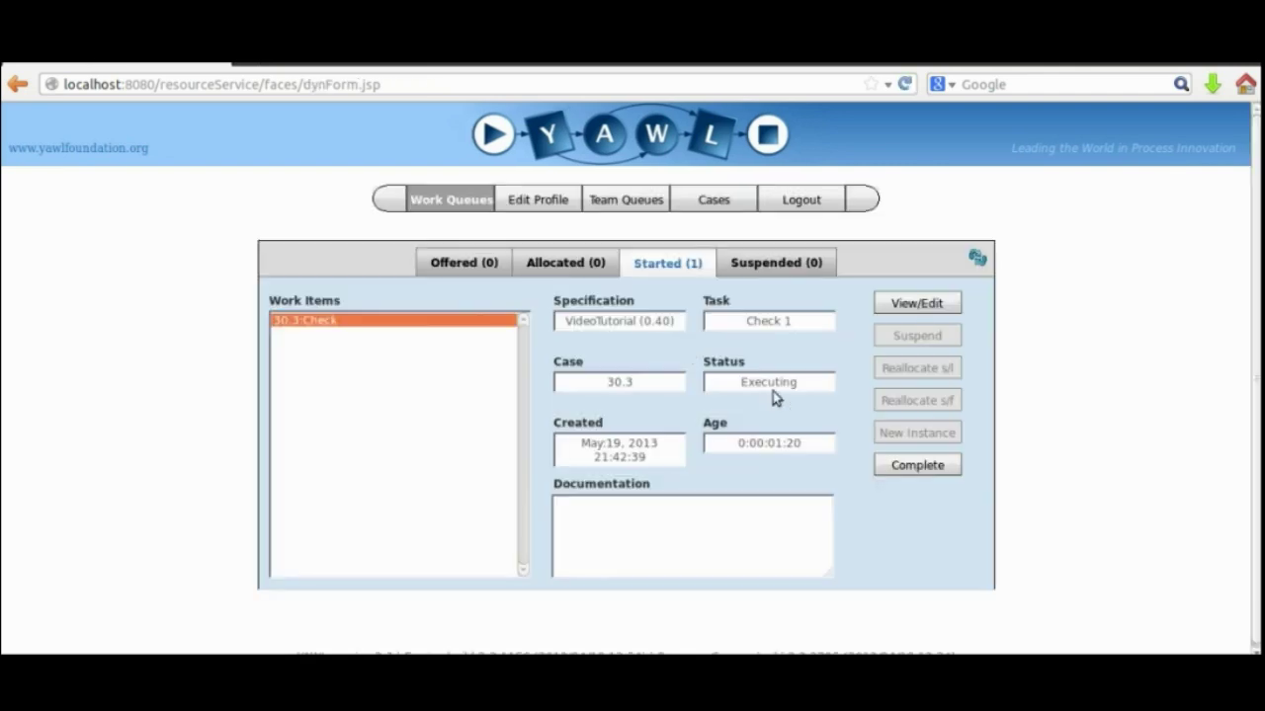
{"action": "left_click", "coordinate": [906, 469]}
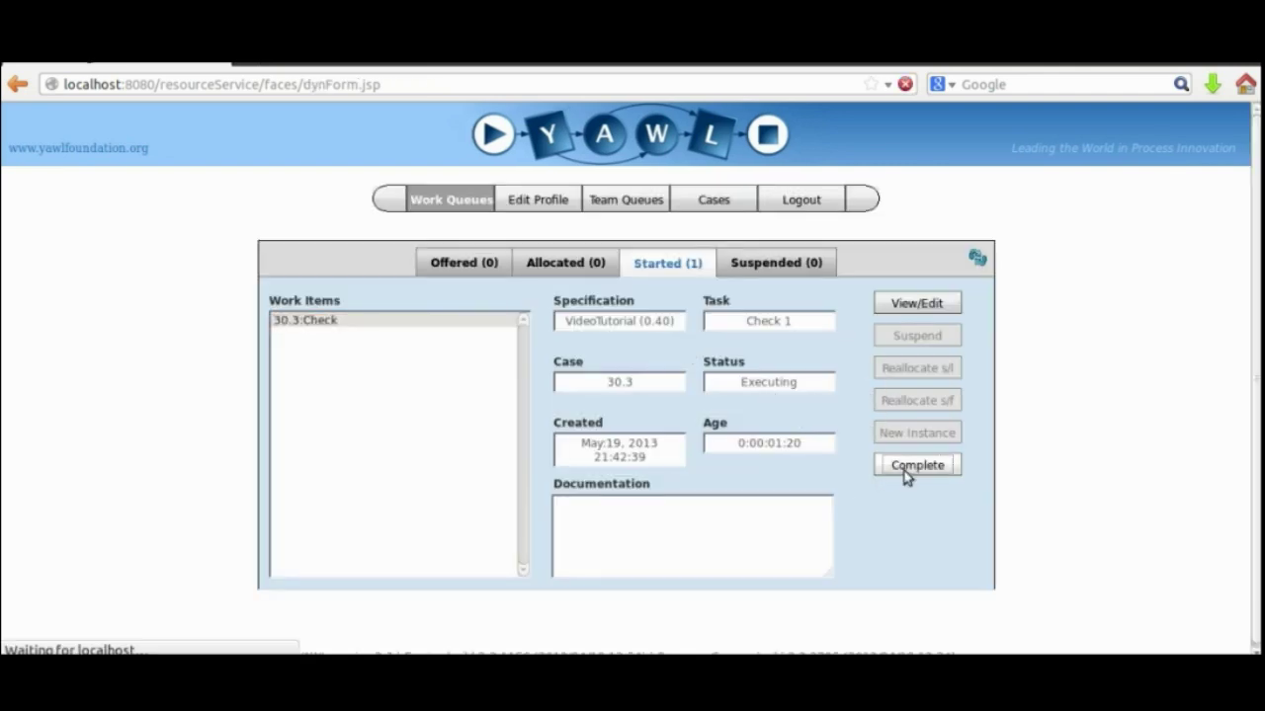
{"action": "left_click", "coordinate": [788, 202]}
Clear the partly typed 'adm' user name, leaving the login form blank.
{"action": "type", "text": "adm"}
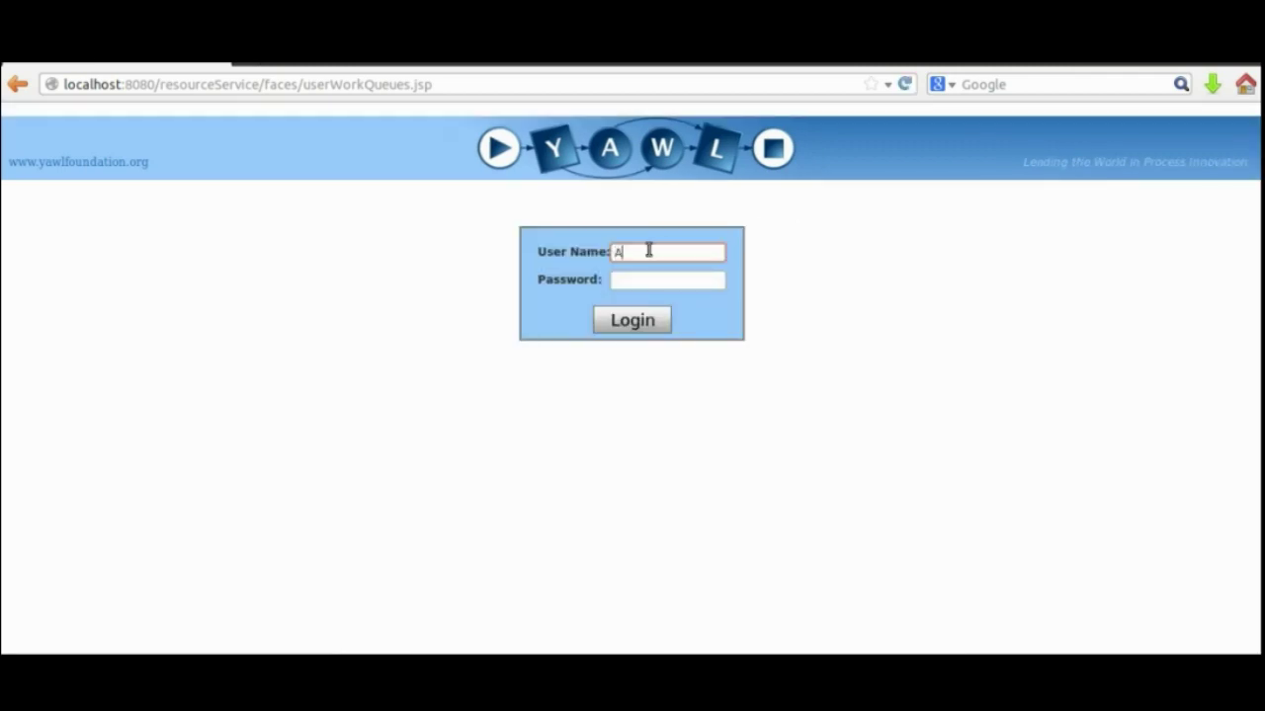
{"action": "key", "text": "BackSpace"}
{"action": "key", "text": "BackSpace"}
{"action": "key", "text": "BackSpace"}
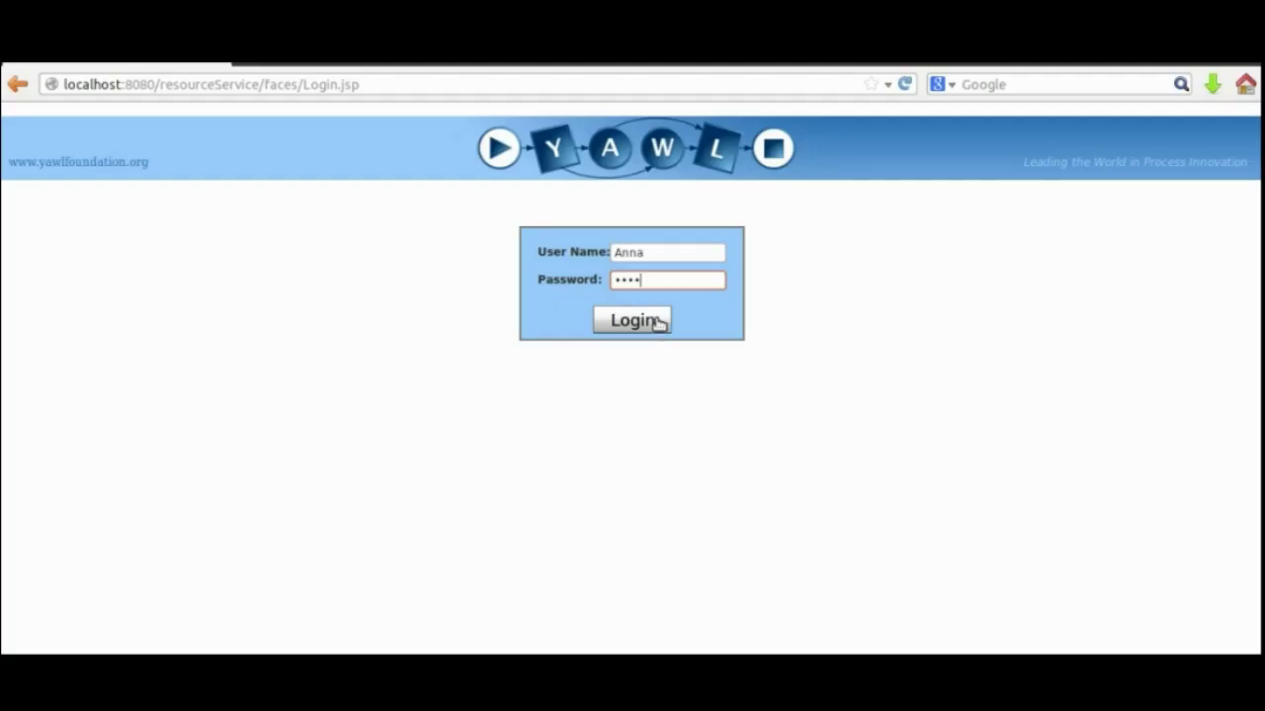
Inspect the Tutorial_Net Check and Cancel tasks in YAWL Editor.
{"action": "left_click", "coordinate": [655, 319]}
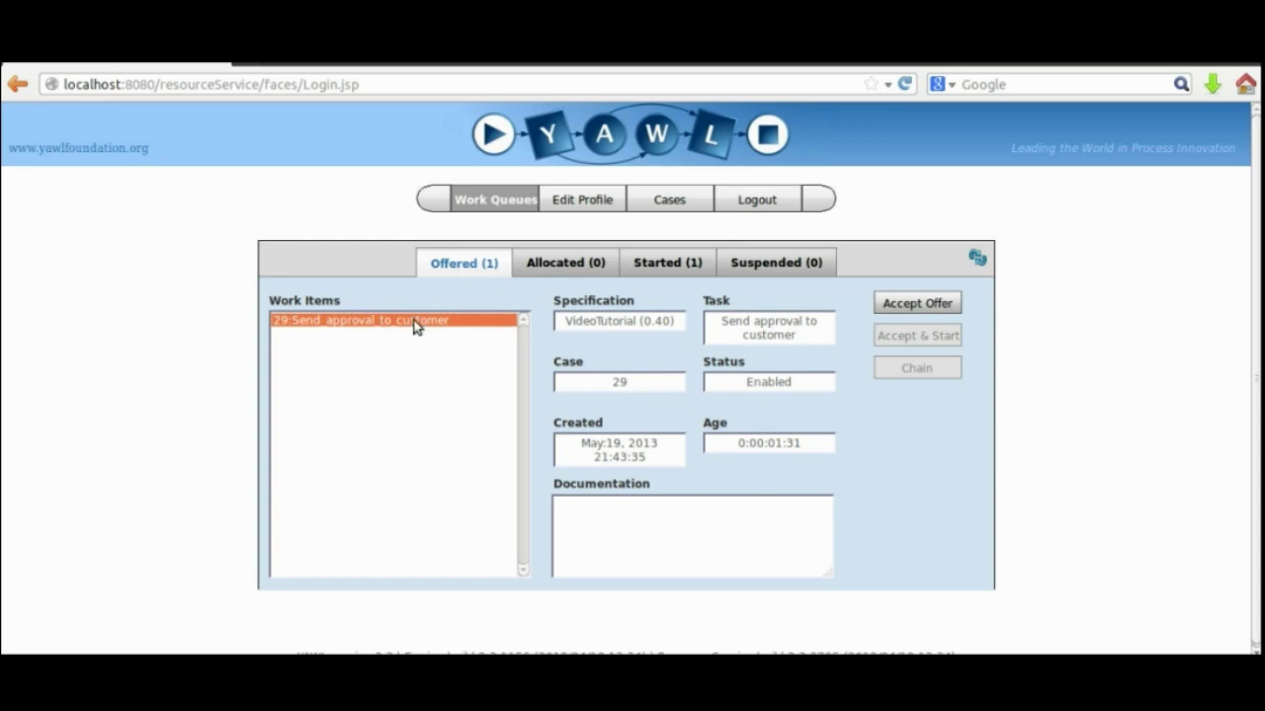
Review case 29's offered Send approval to customer item and the started items, then log out.
{"action": "double_click", "coordinate": [623, 381]}
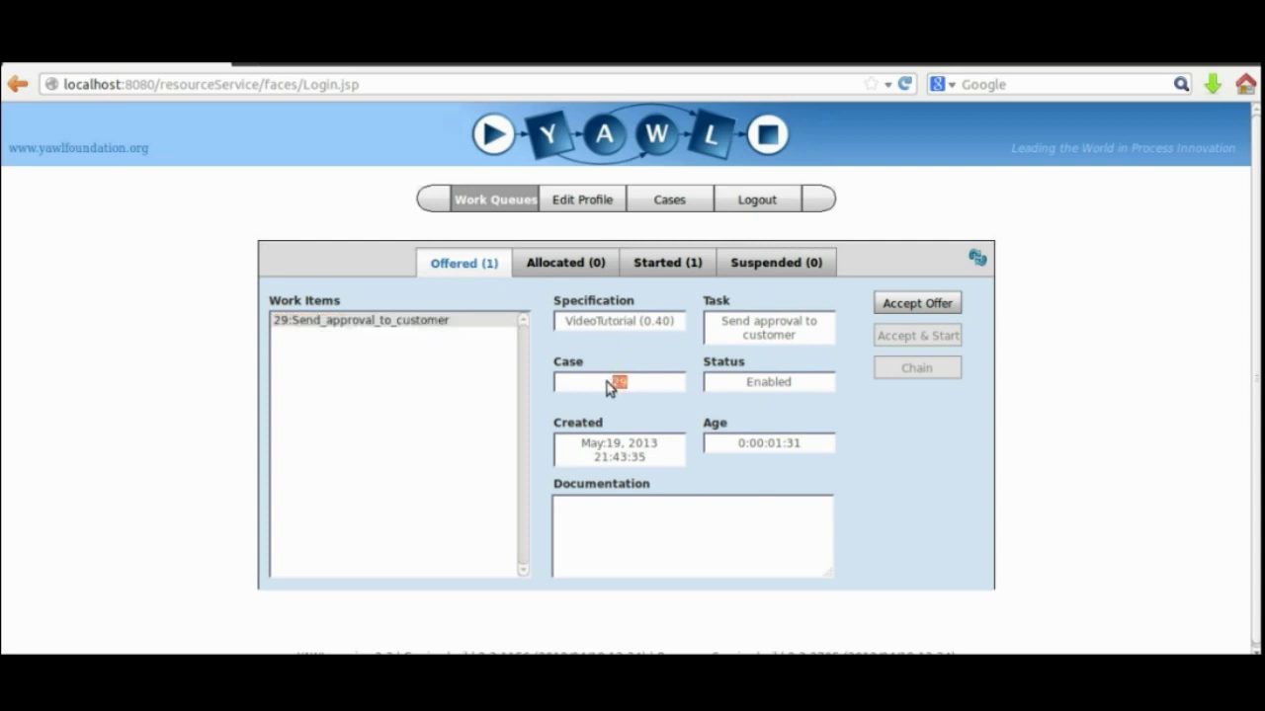
{"action": "left_click", "coordinate": [668, 263]}
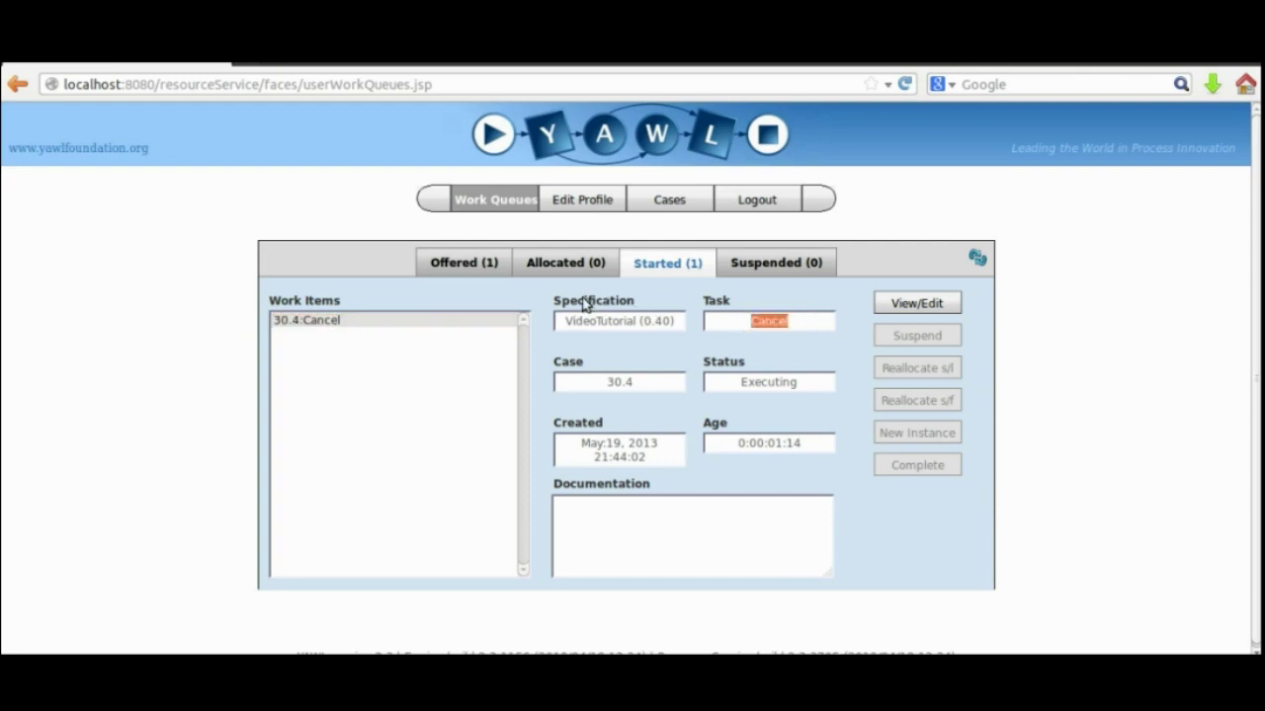
{"action": "left_click", "coordinate": [458, 264]}
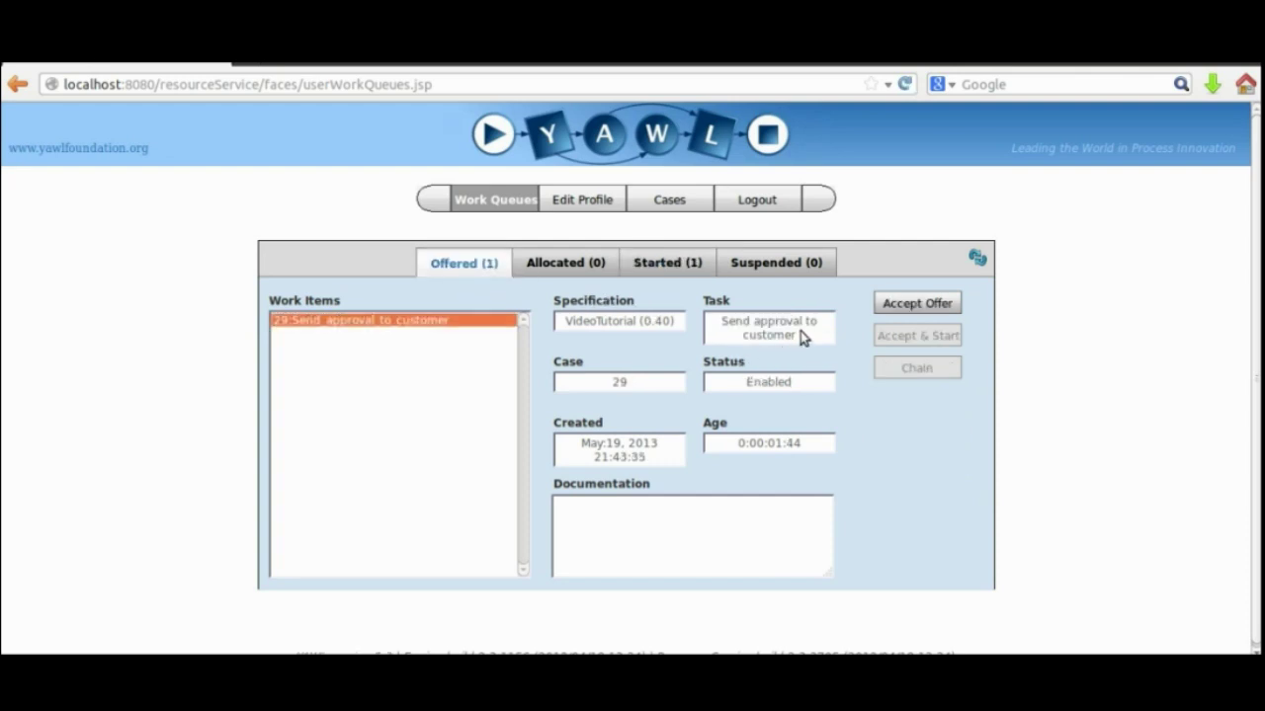
{"action": "left_click_drag", "start_coordinate": [800, 332], "coordinate": [706, 325]}
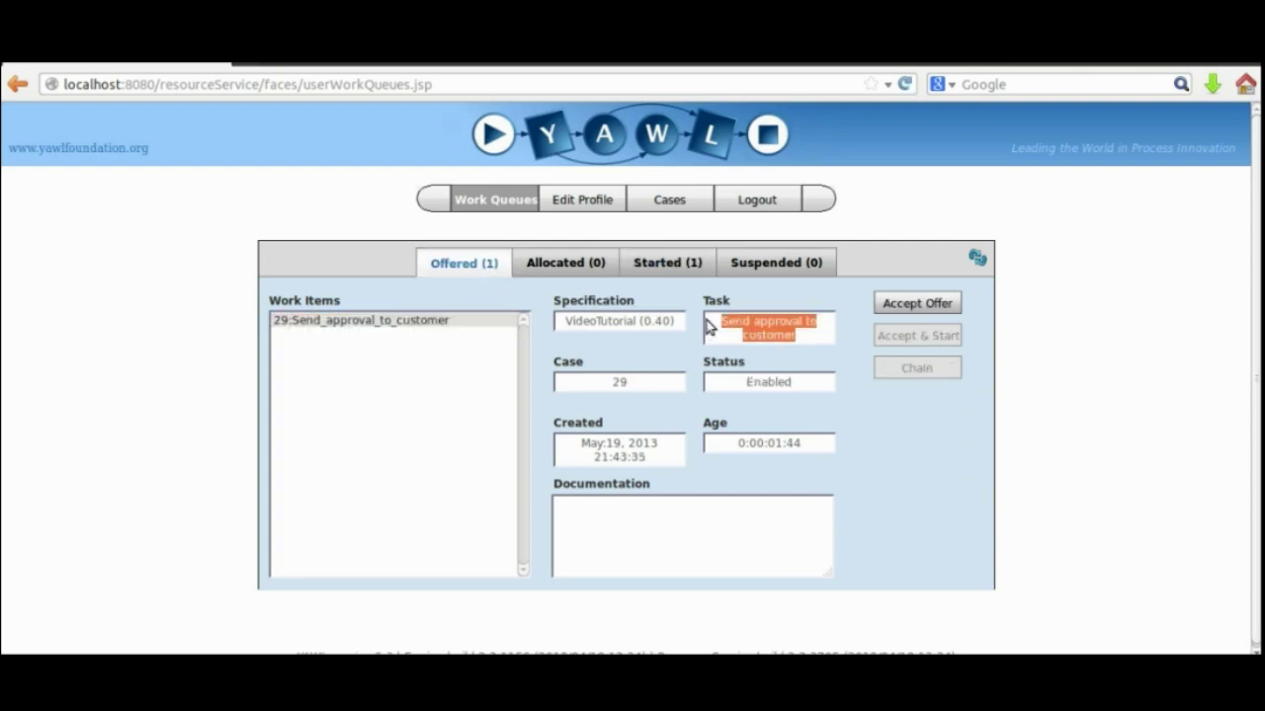
{"action": "left_click", "coordinate": [462, 422]}
{"action": "left_click", "coordinate": [757, 200]}
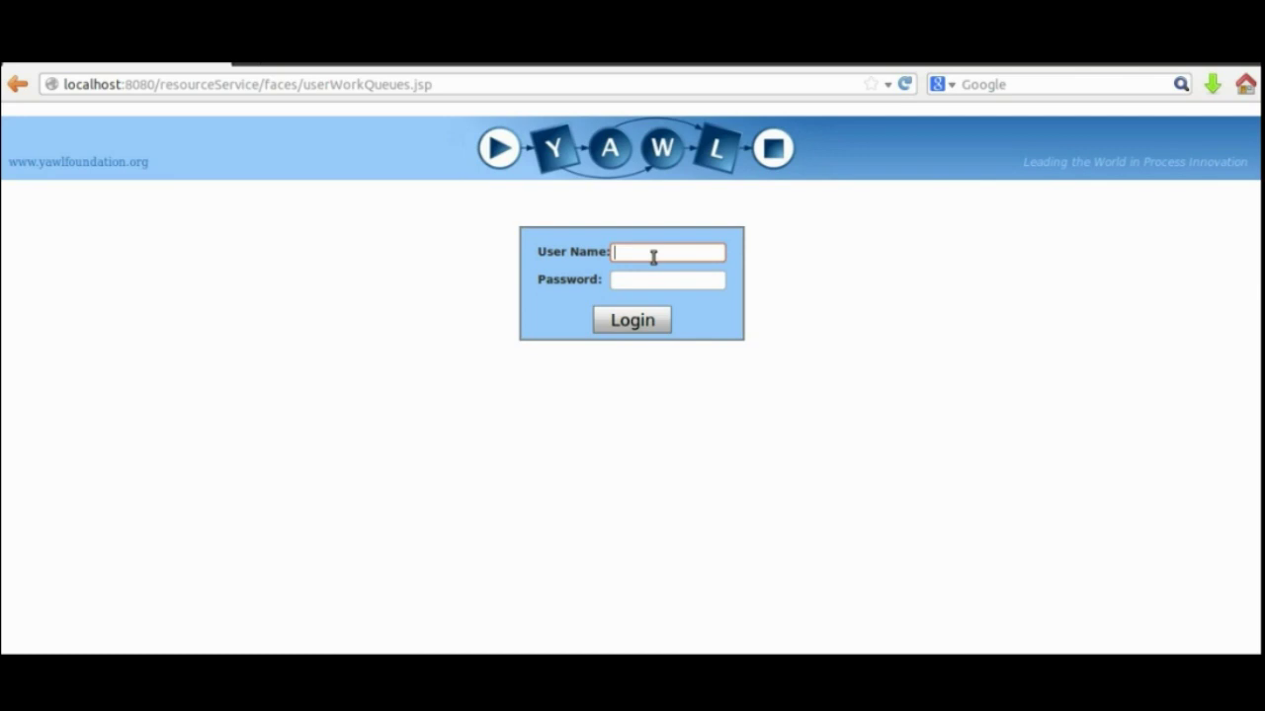
Log in as another user, confirm their Allocated and Started queues are empty, and log out.
{"action": "type", "text": "Benn"}
{"action": "left_click", "coordinate": [636, 281]}
{"action": "type", "text": "****"}
{"action": "left_click", "coordinate": [632, 322]}
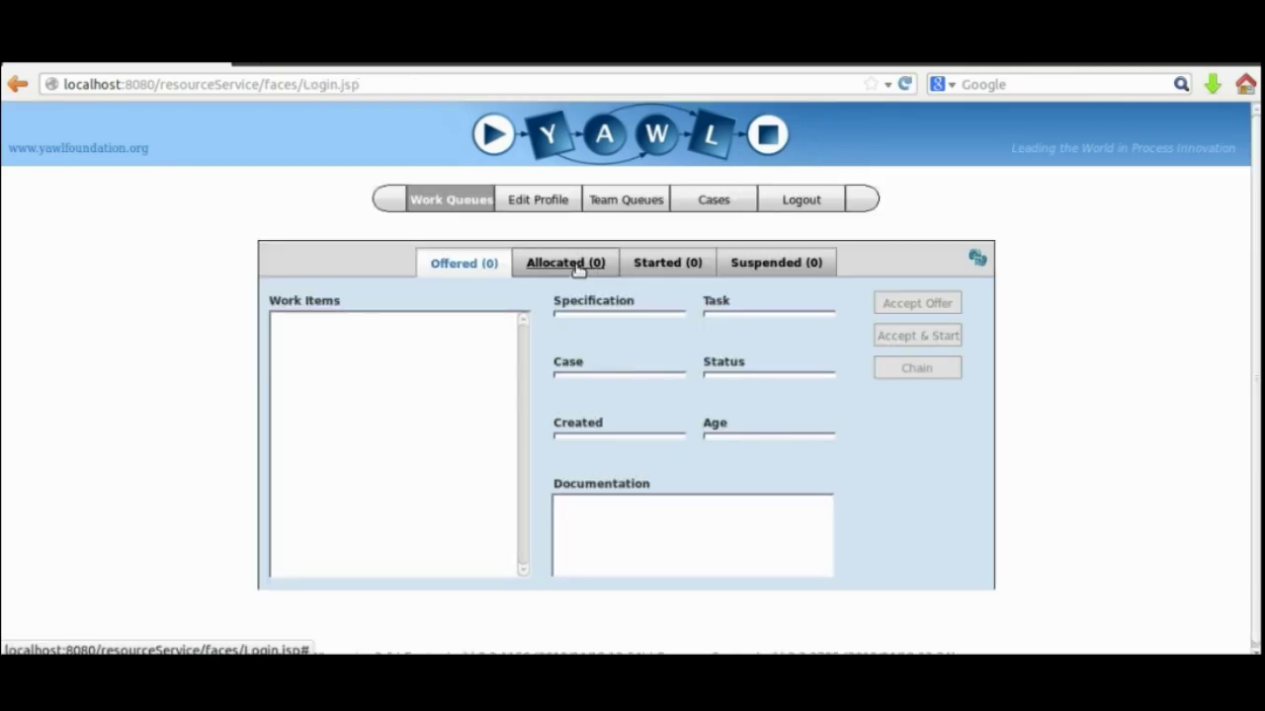
{"action": "left_click", "coordinate": [579, 269]}
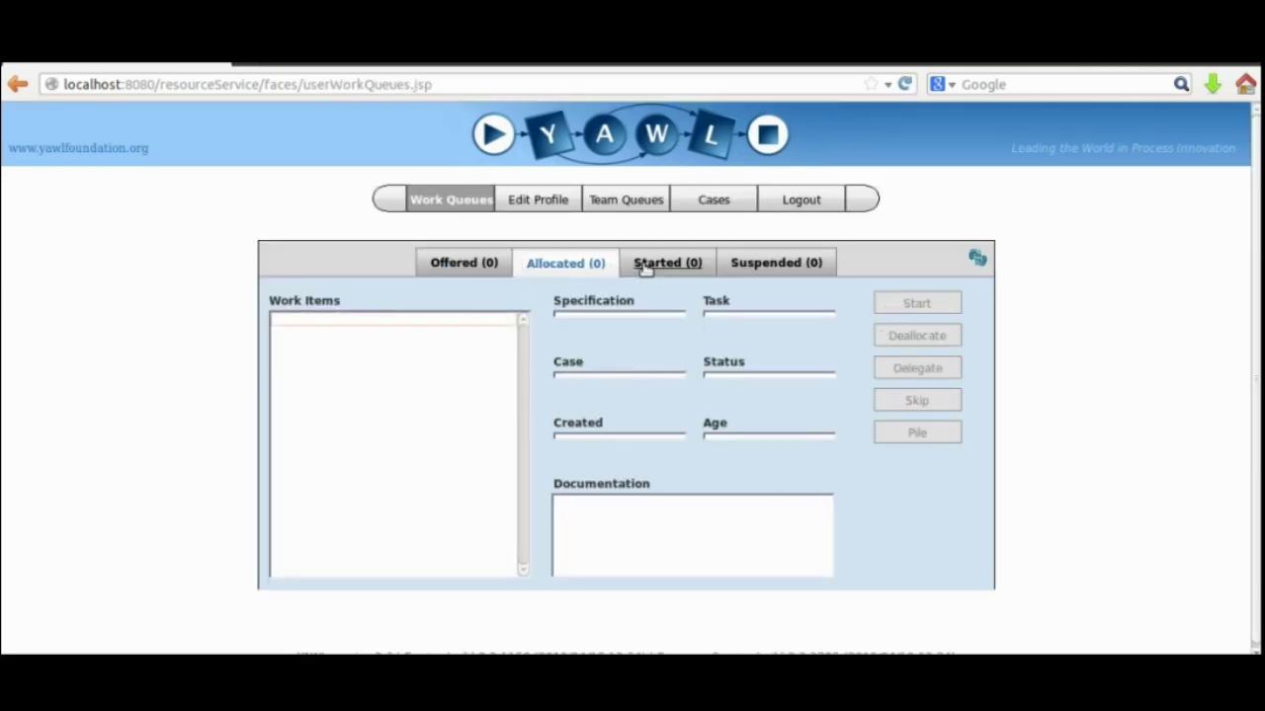
{"action": "left_click", "coordinate": [644, 267]}
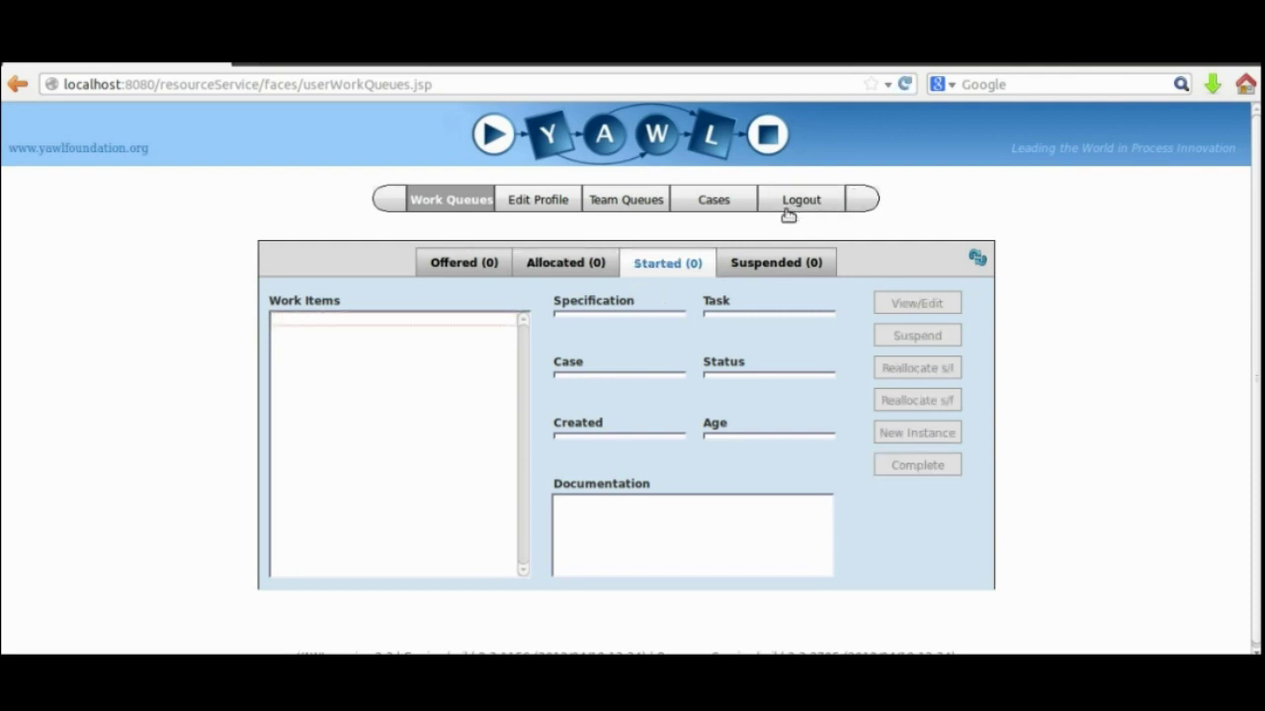
{"action": "left_click", "coordinate": [786, 209]}
Log in as the first user, correcting the mistyped user name after the unknown-user error.
{"action": "type", "text": "Anne"}
{"action": "left_click", "coordinate": [628, 279]}
{"action": "type", "text": "anne"}
{"action": "left_click", "coordinate": [632, 318]}
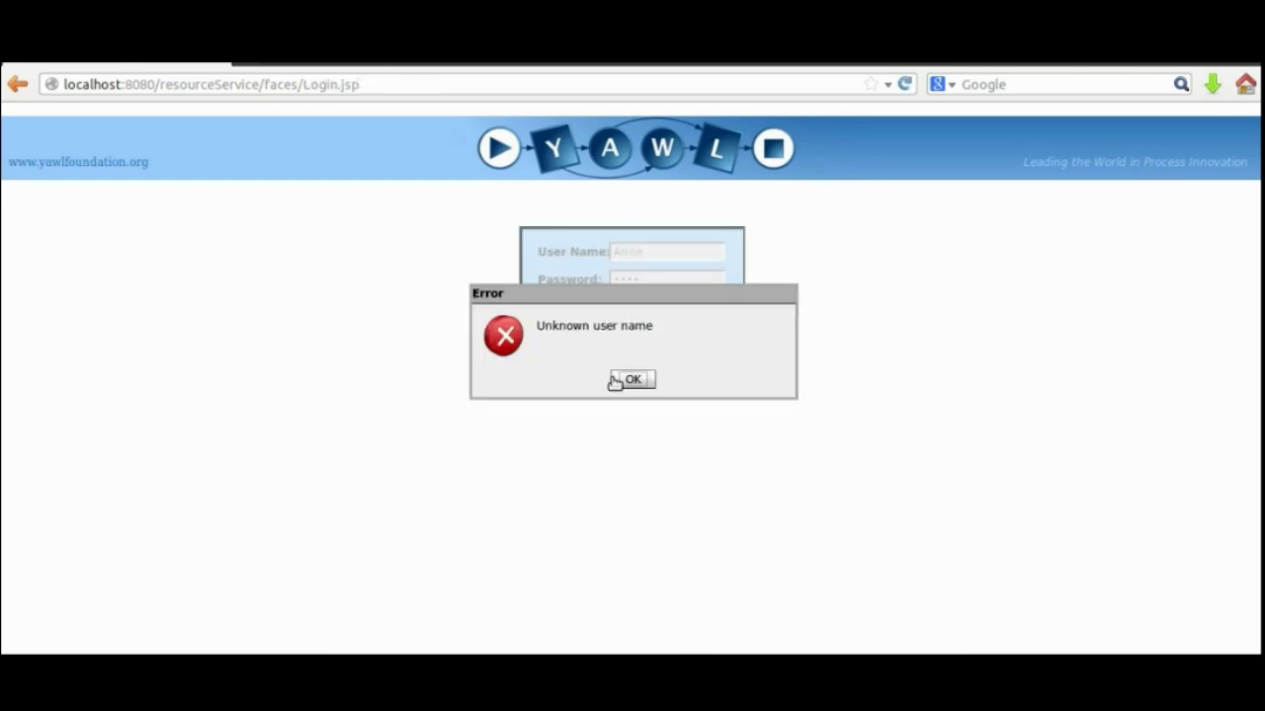
{"action": "left_click", "coordinate": [632, 379]}
{"action": "left_click", "coordinate": [657, 256]}
{"action": "key", "text": "BackSpace"}
{"action": "type", "text": "a"}
{"action": "left_click", "coordinate": [655, 280]}
{"action": "left_click", "coordinate": [626, 318]}
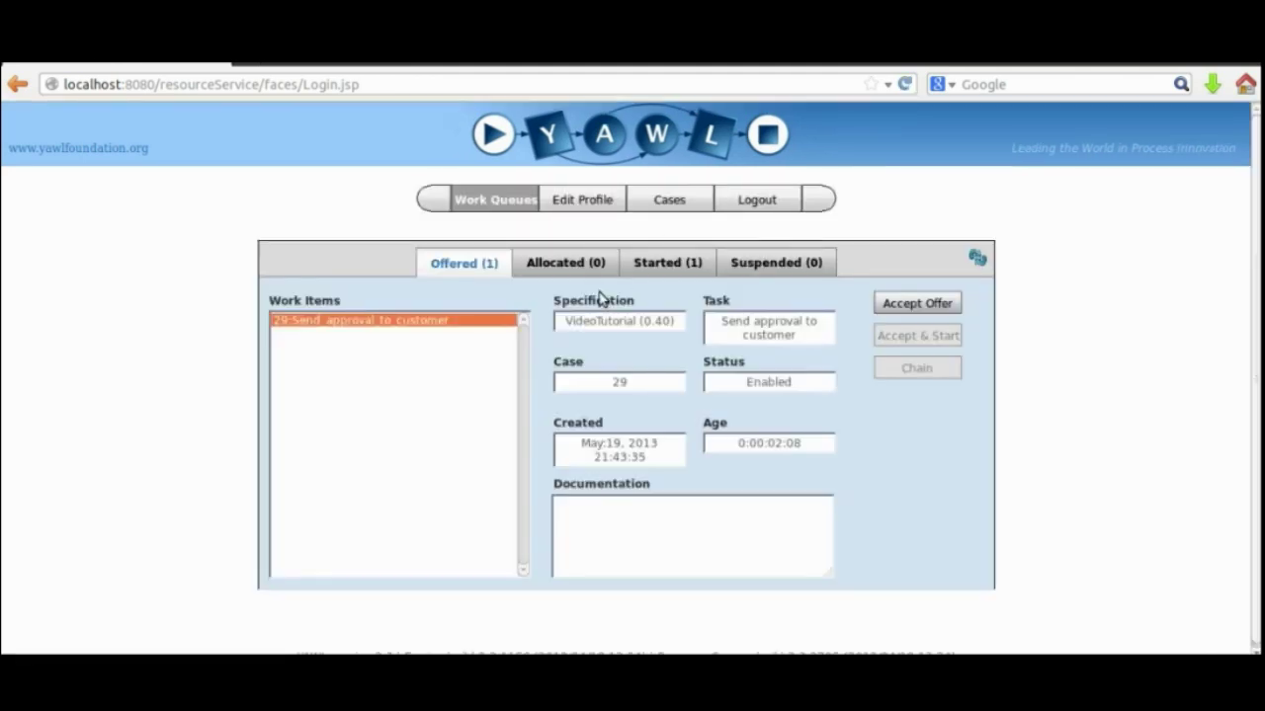
Complete the started Cancel work item 30.4, submitted with Response1 NOT OK and Response2 OK.
{"action": "left_click", "coordinate": [649, 271]}
{"action": "left_click", "coordinate": [917, 303]}
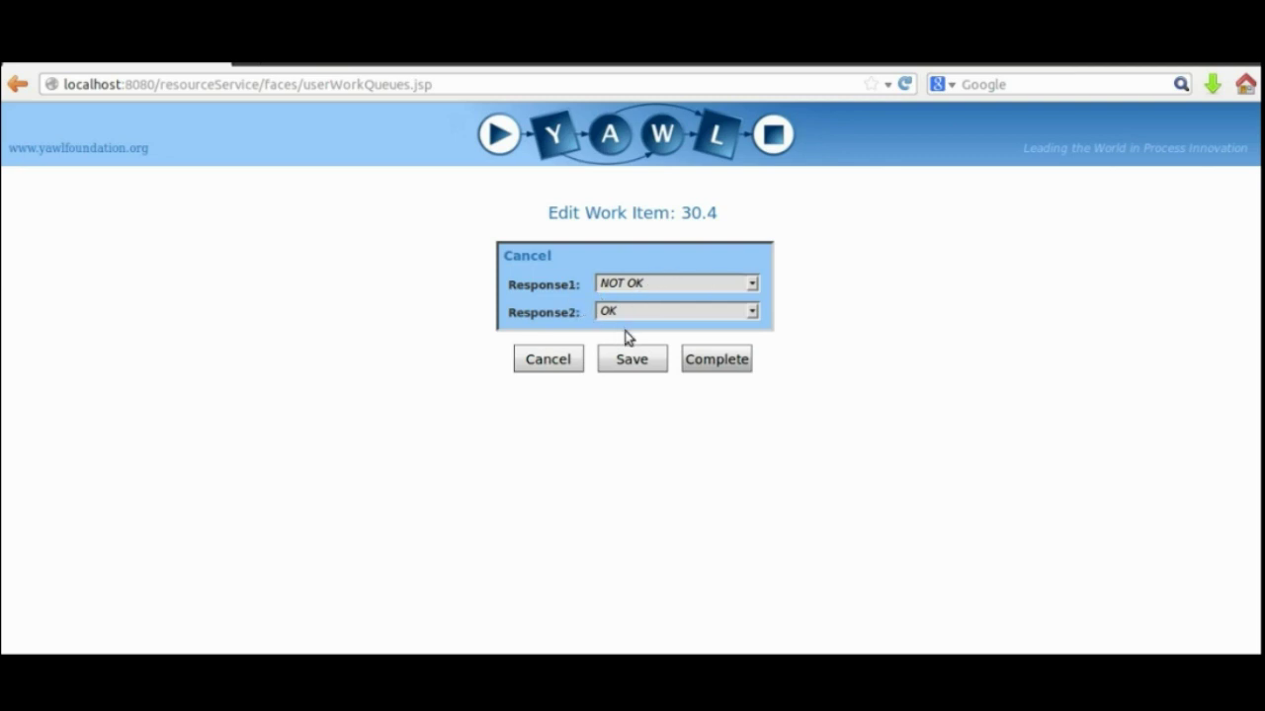
{"action": "left_click", "coordinate": [712, 359]}
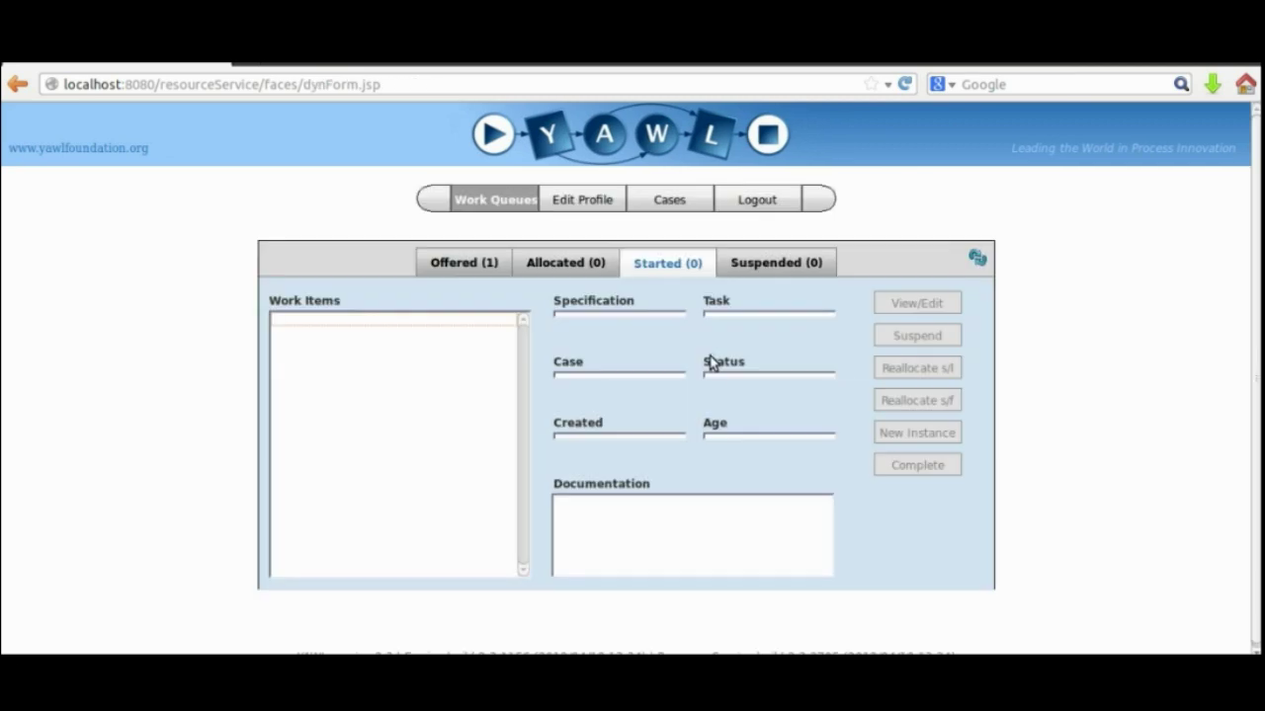
{"action": "left_click", "coordinate": [463, 265]}
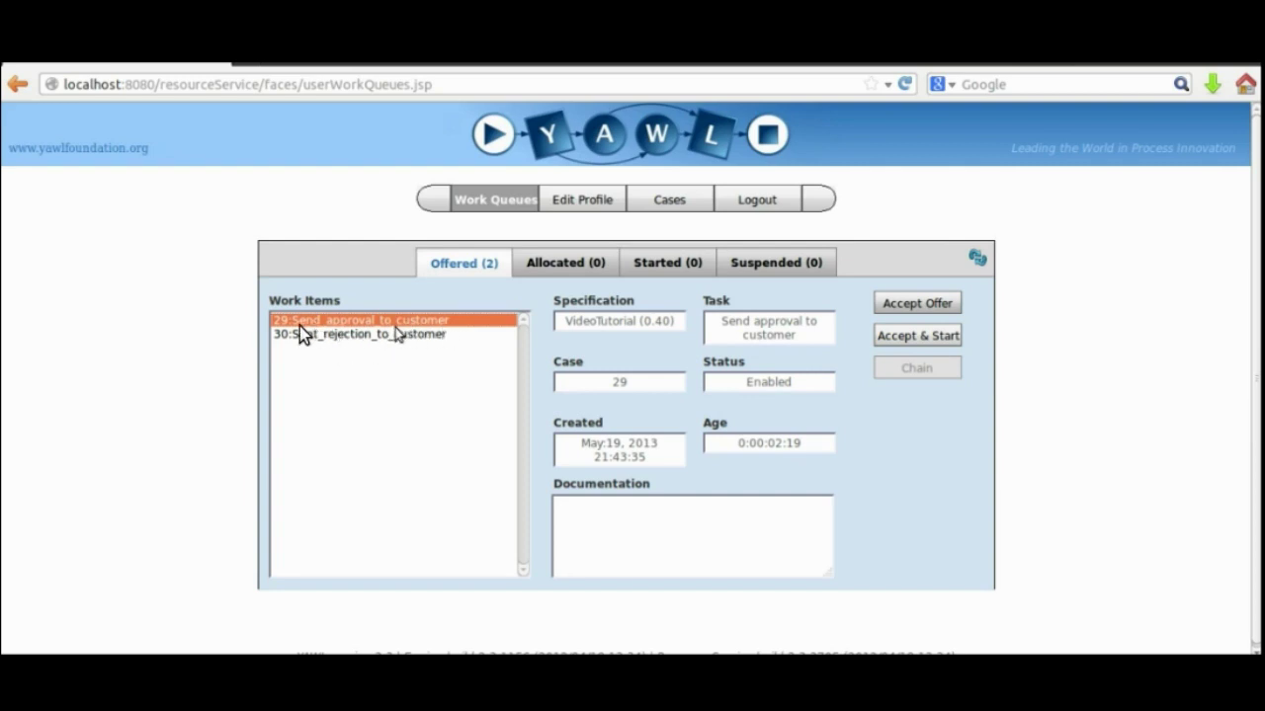
Accept and start case 29's approval item, accept case 30's rejection offer, and complete 29.4.
{"action": "left_click", "coordinate": [396, 334]}
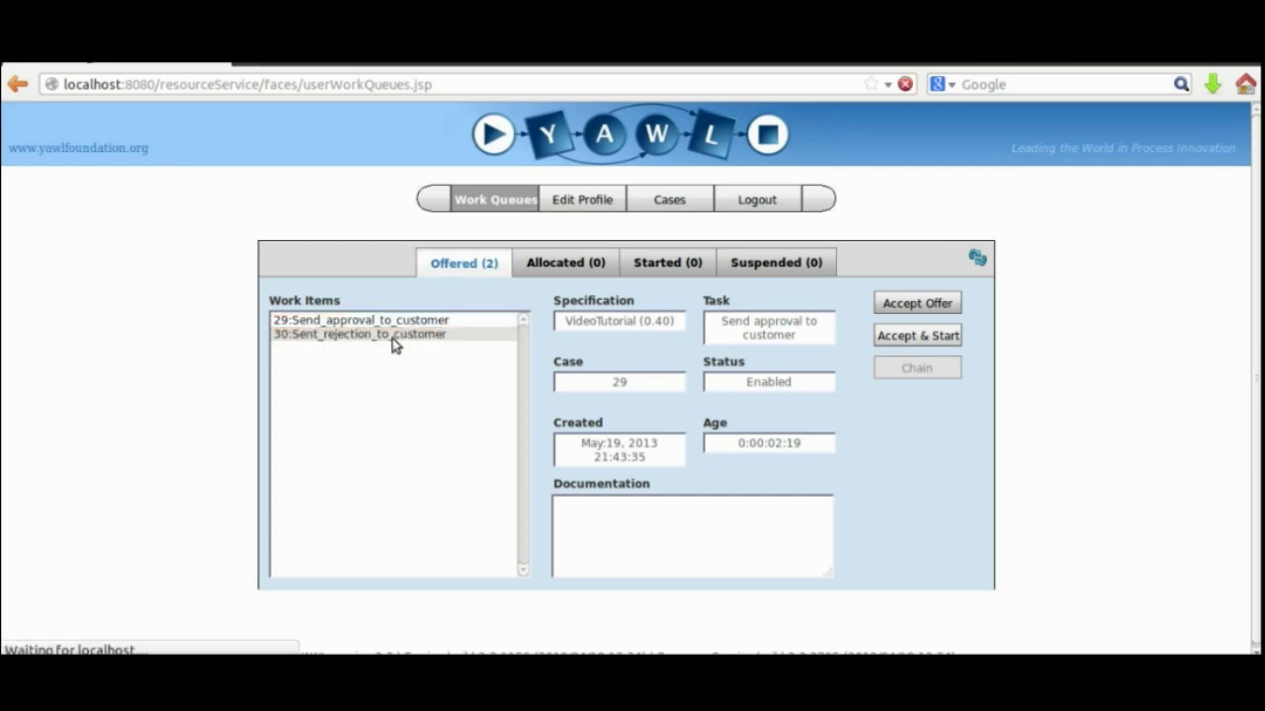
{"action": "left_click", "coordinate": [405, 320]}
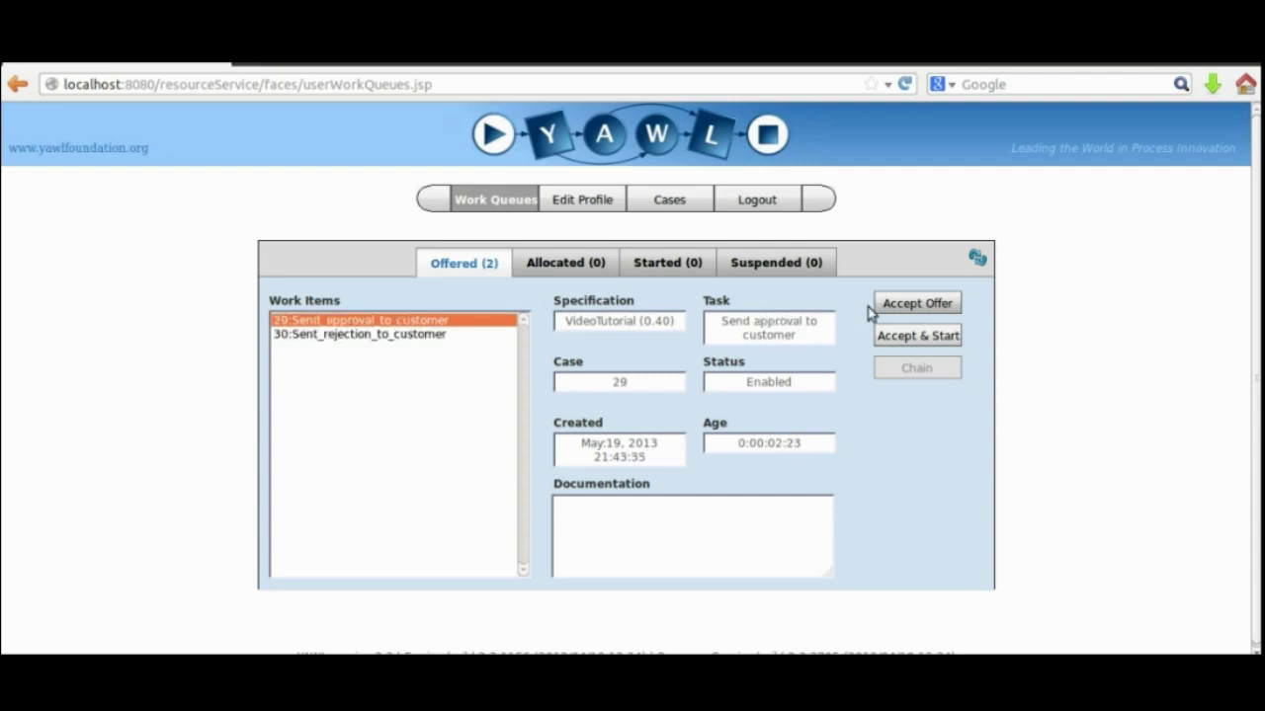
{"action": "left_click", "coordinate": [894, 335]}
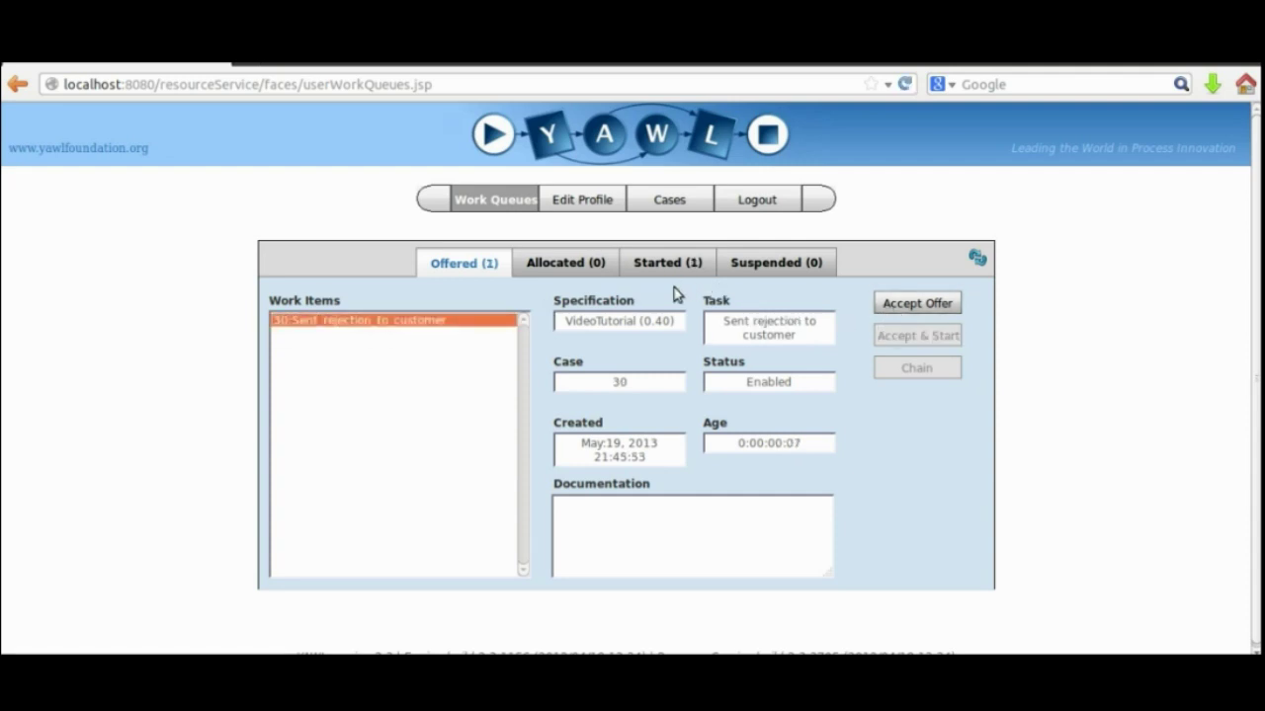
{"action": "left_click", "coordinate": [889, 303]}
{"action": "left_click", "coordinate": [660, 264]}
{"action": "left_click", "coordinate": [894, 305]}
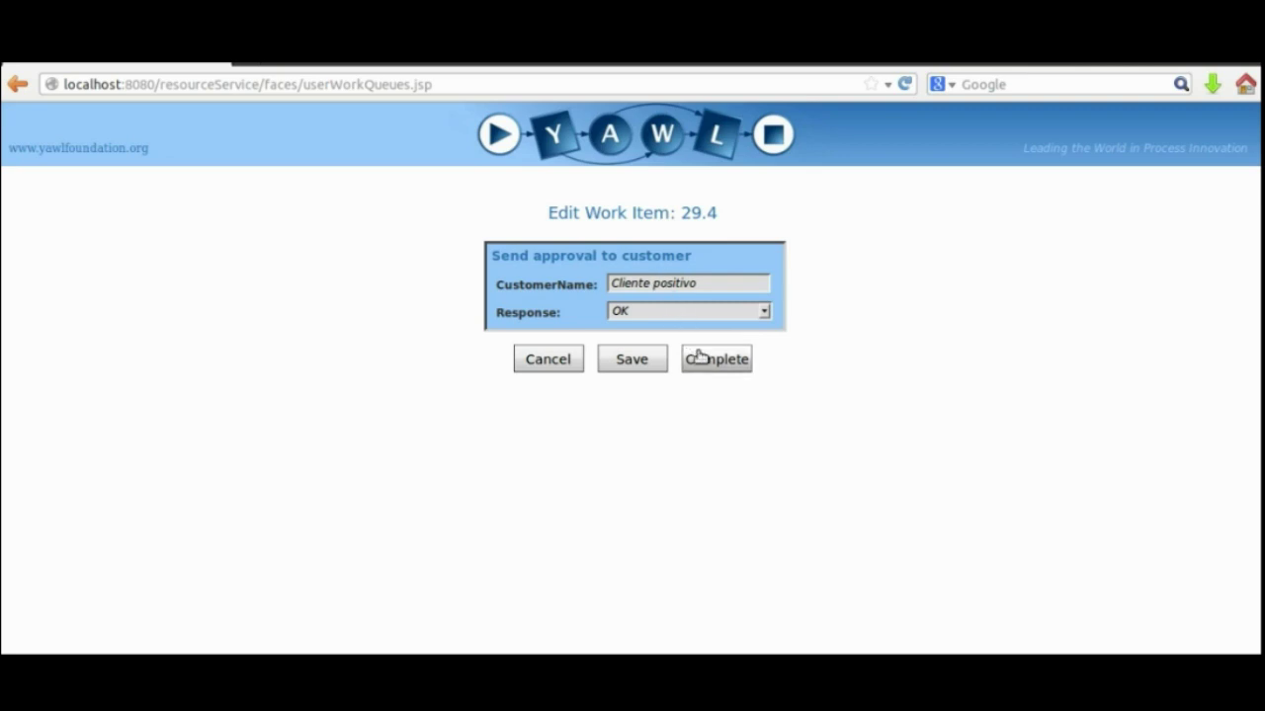
{"action": "left_click", "coordinate": [707, 354]}
Start and complete the allocated rejection work item 30.5, then view the Cases page.
{"action": "left_click", "coordinate": [573, 268]}
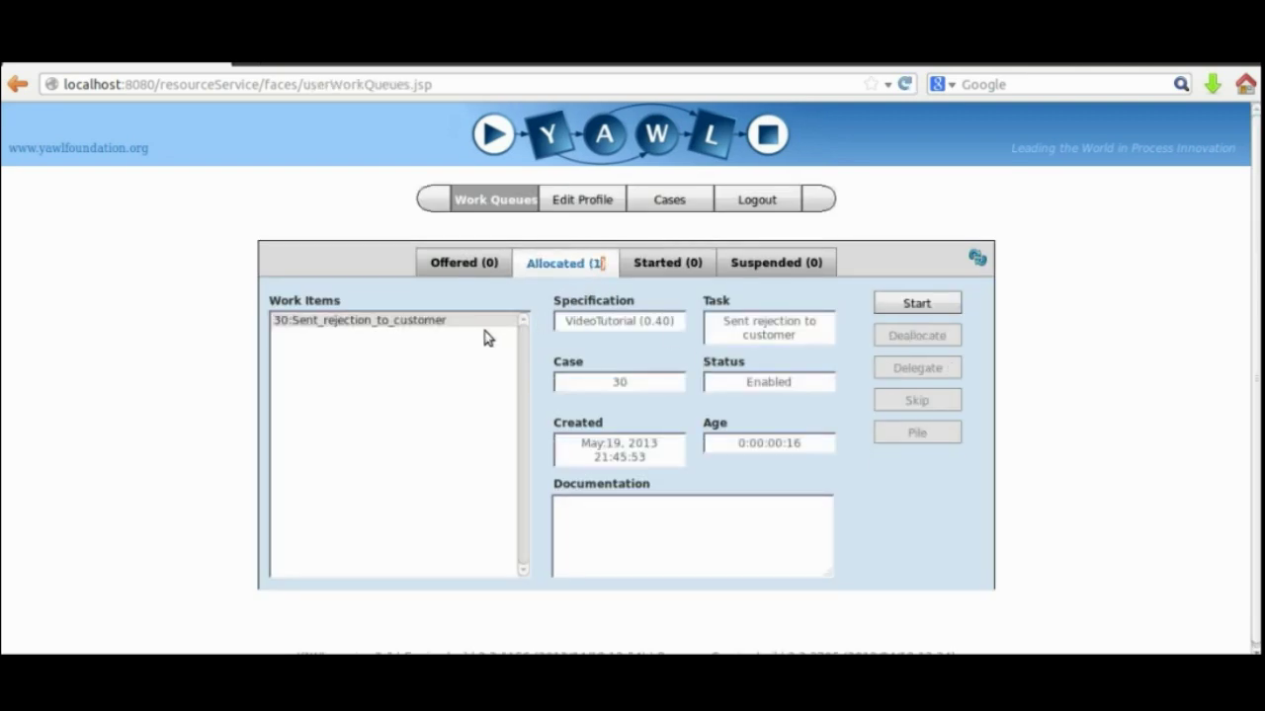
{"action": "left_click", "coordinate": [934, 308]}
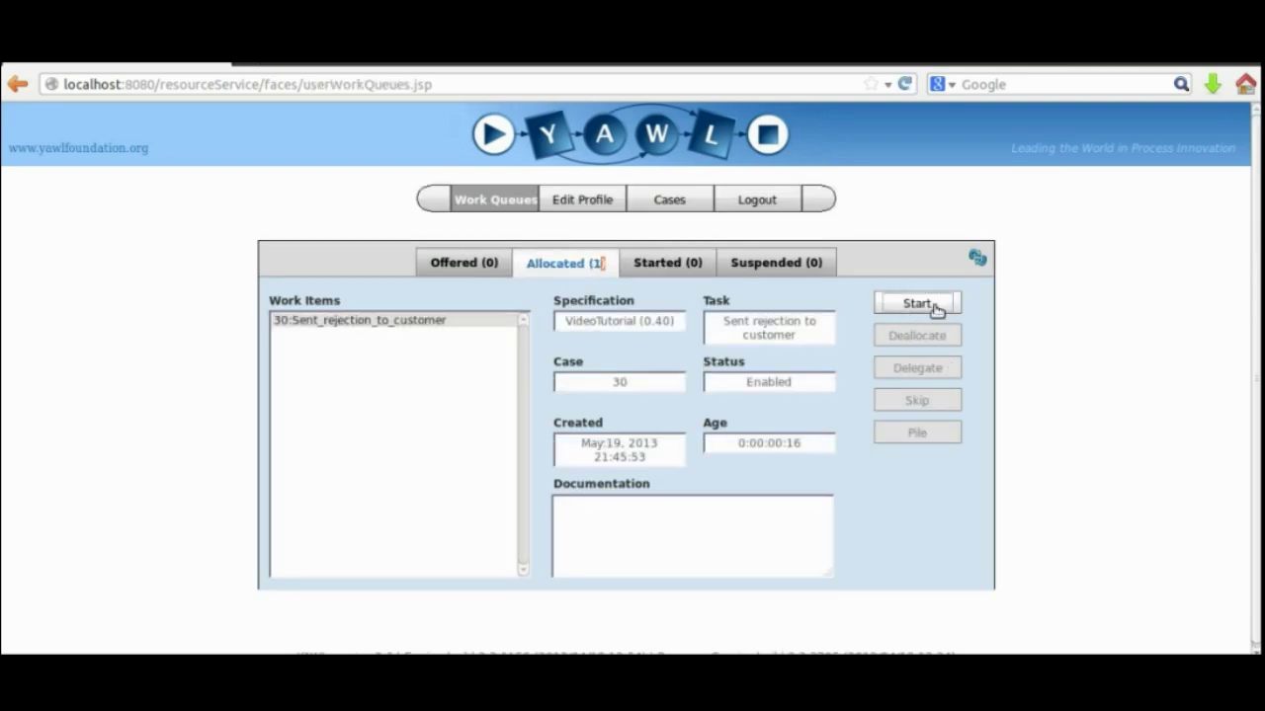
{"action": "left_click", "coordinate": [669, 262]}
{"action": "left_click", "coordinate": [899, 304]}
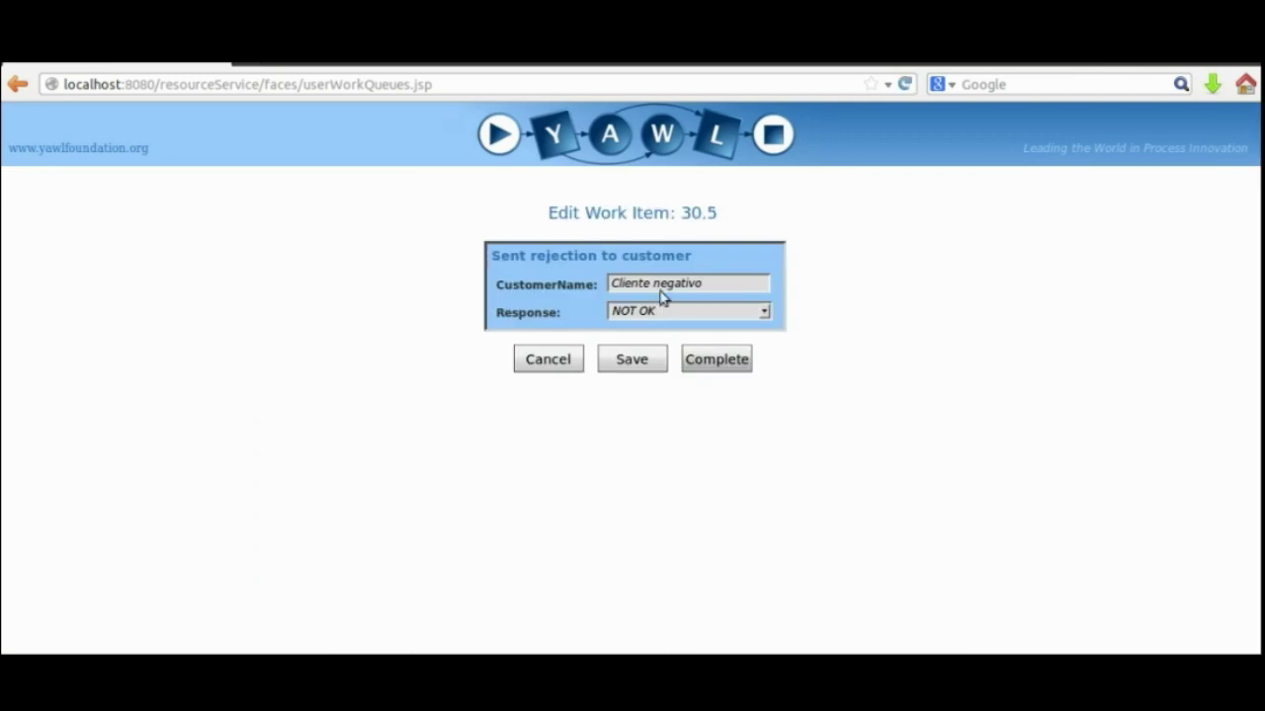
{"action": "left_click", "coordinate": [717, 362]}
{"action": "left_click", "coordinate": [662, 209]}
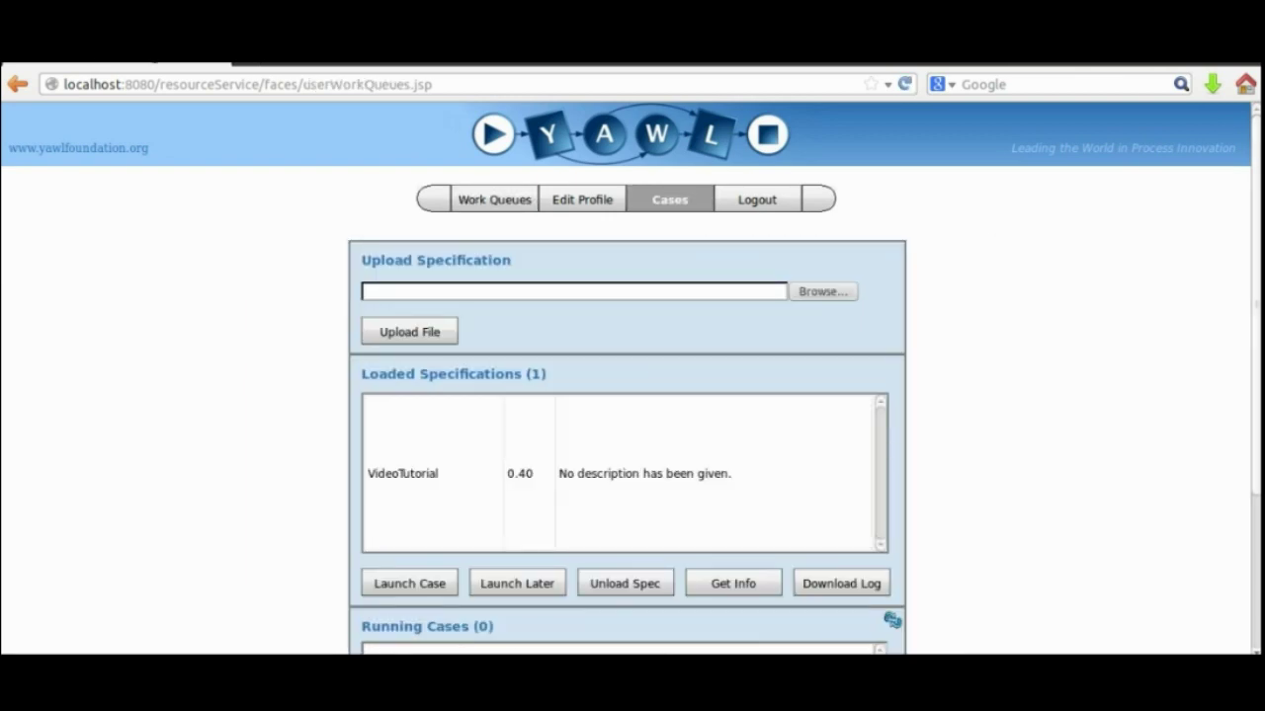
Verify Running Cases shows 0, then log out of the resource service.
{"action": "scroll", "coordinate": [847, 514], "scroll_direction": "down", "scroll_amount": 3}
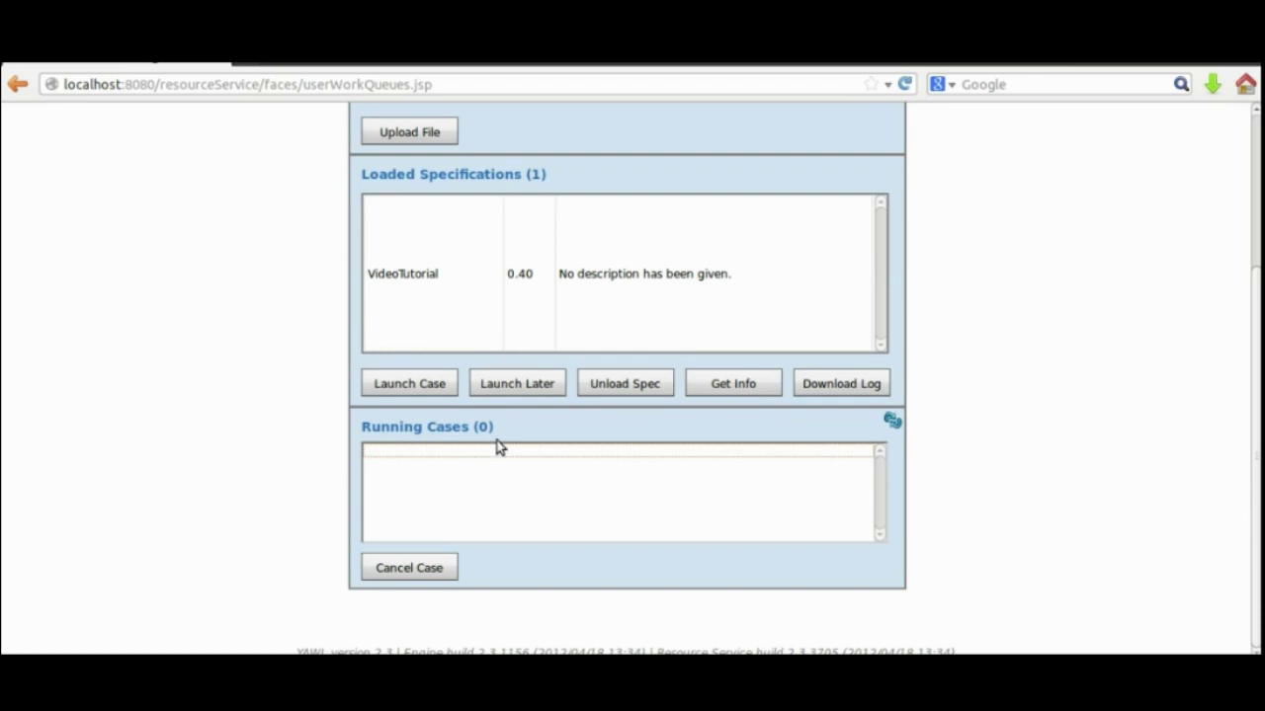
{"action": "scroll", "coordinate": [632, 375], "scroll_direction": "up", "scroll_amount": 3}
{"action": "left_click", "coordinate": [740, 207]}
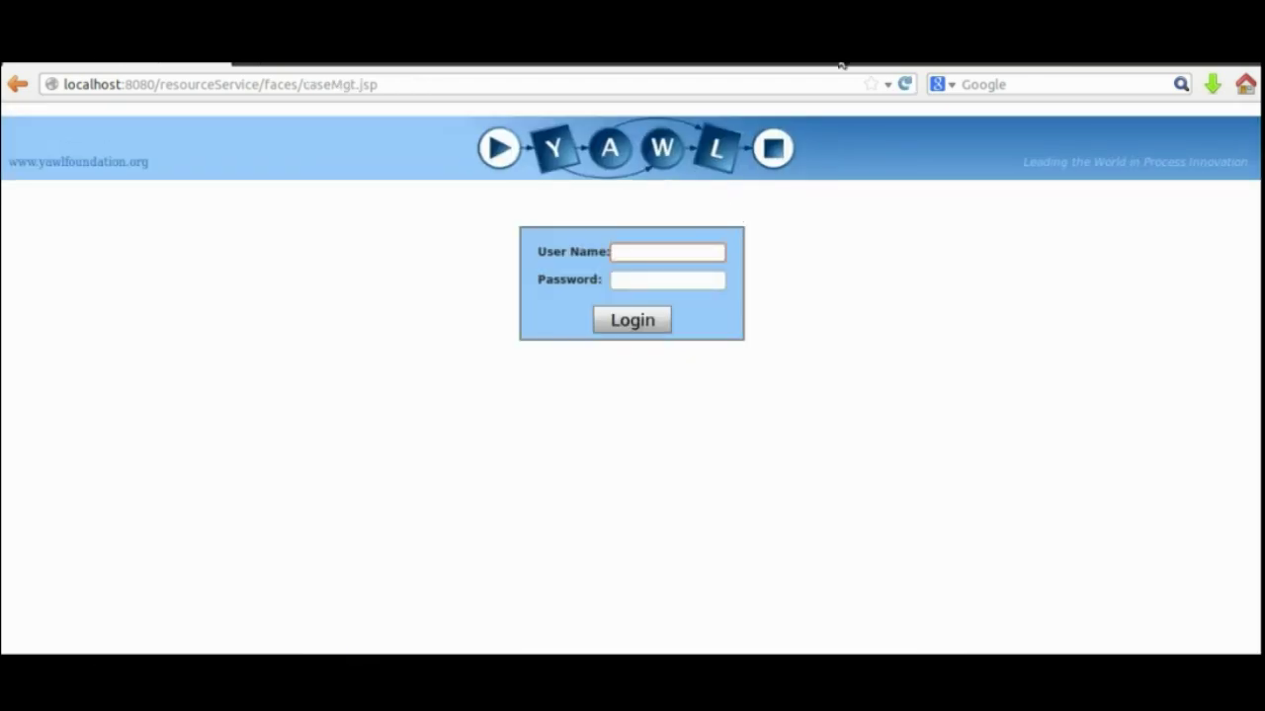
{"action": "left_click", "coordinate": [873, 61]}
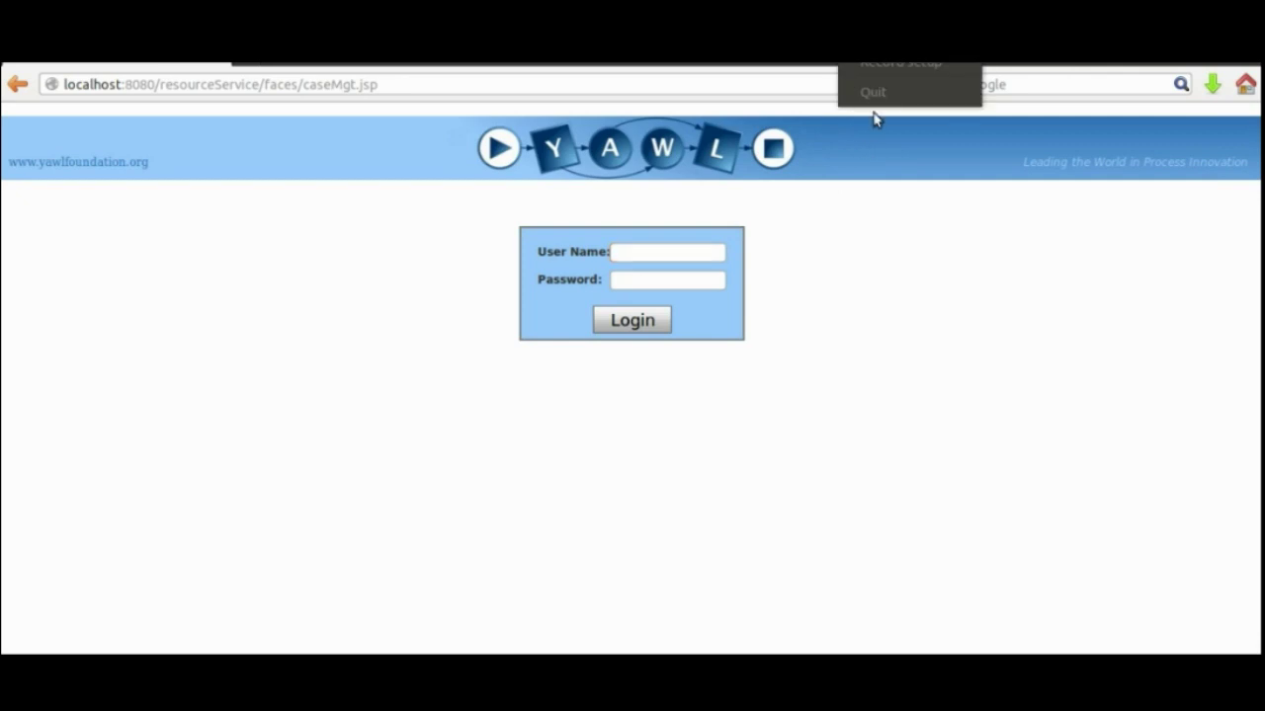